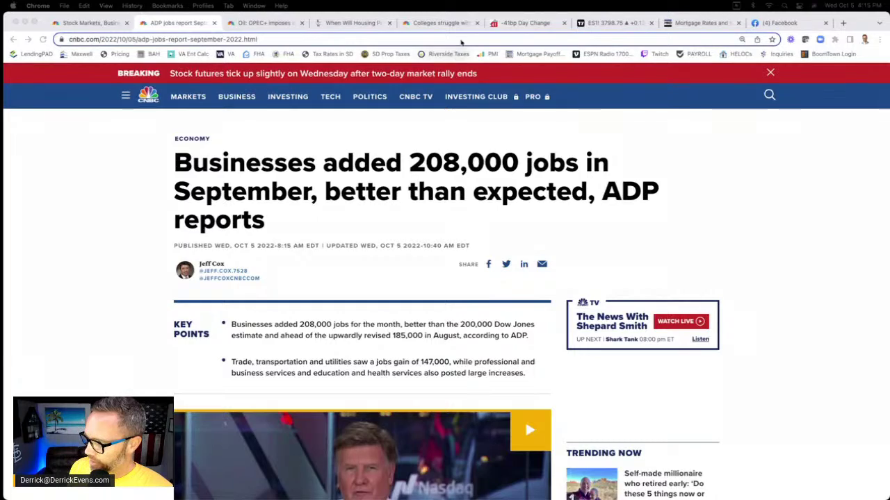
Review the day's mortgage bond, S&P 500 and 10-year Treasury figures and the UMBS 30YR chart on the MBS Highway markets overview.
left_click(518, 23)
scroll(329, 227, "up", 10)
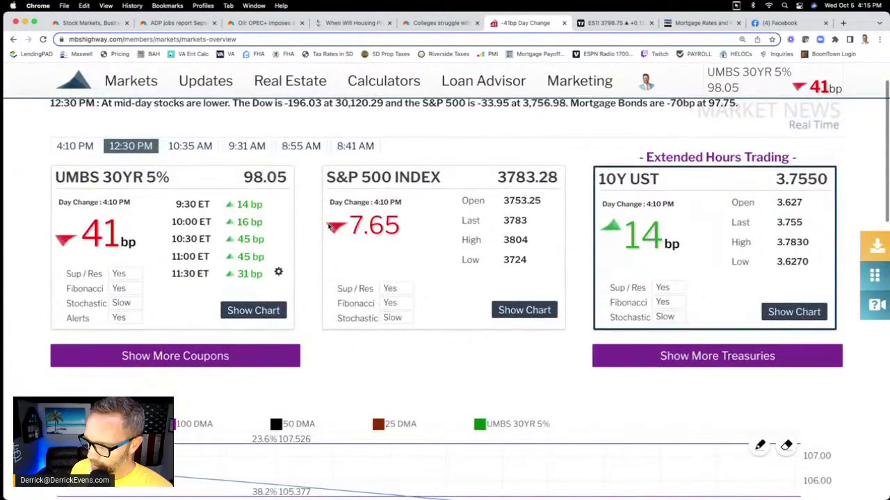
scroll(329, 227, "down", 1)
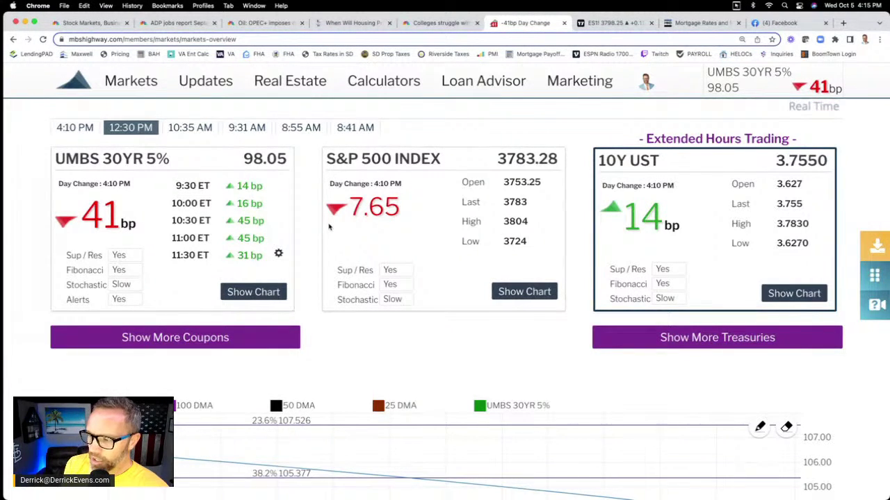
scroll(407, 277, "down", 8)
scroll(407, 277, "down", 2)
scroll(695, 209, "up", 2)
left_click(759, 138)
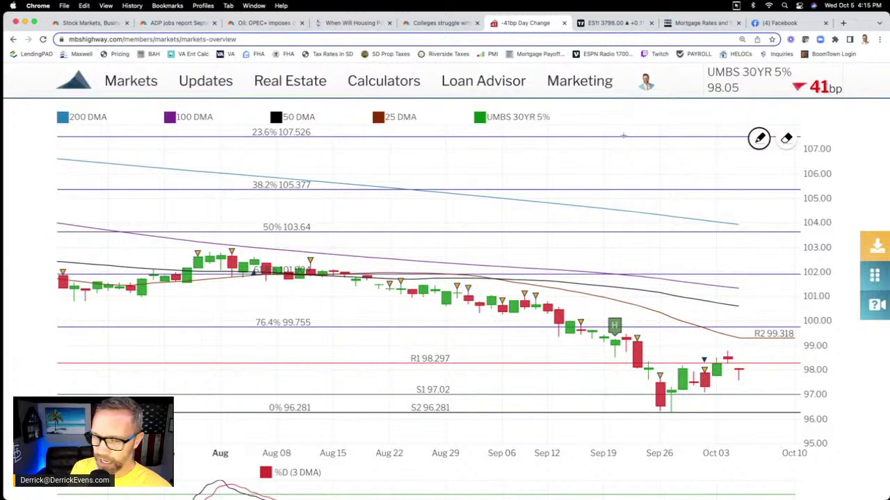
mouse_move(383, 80)
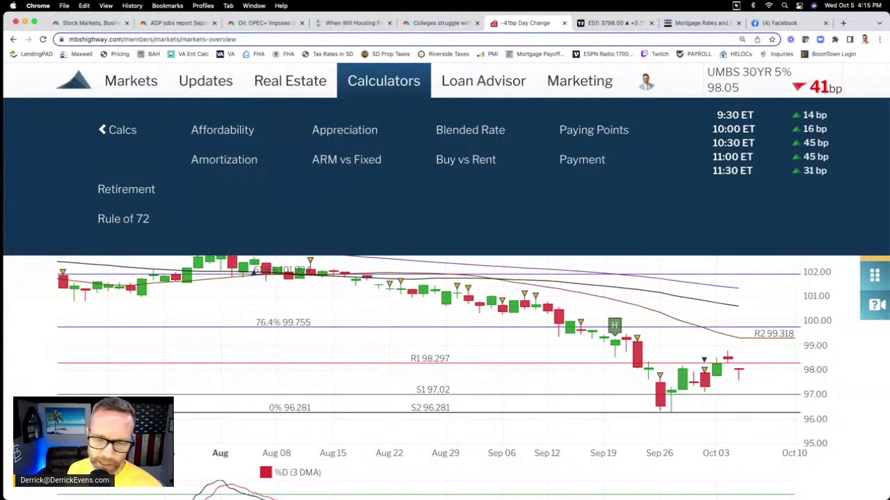
Switch to the 2-1 Buydown Calculator workbook in Excel and set the loan amount to $675,000.
key("super+Tab")
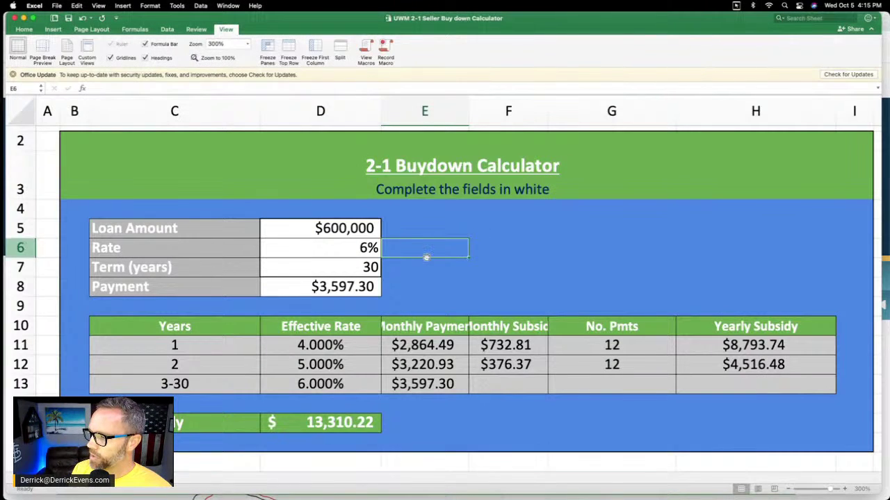
left_click(525, 240)
left_click(463, 248)
left_click(508, 248)
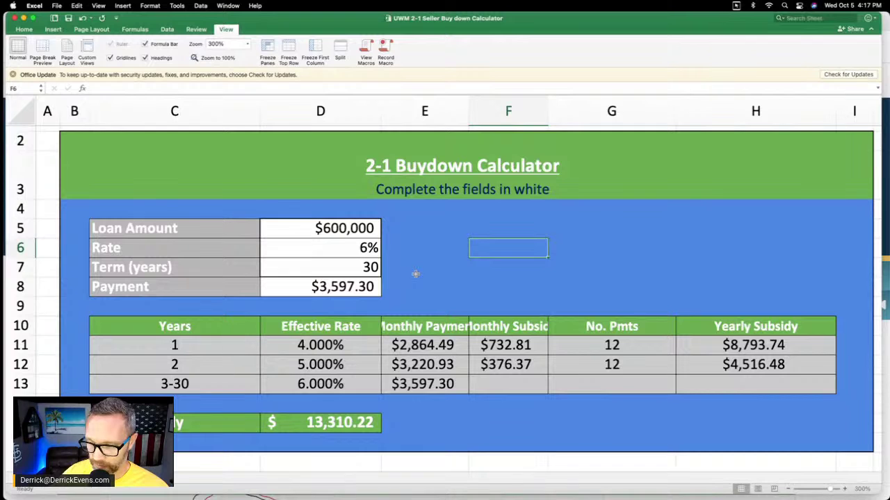
left_click(345, 233)
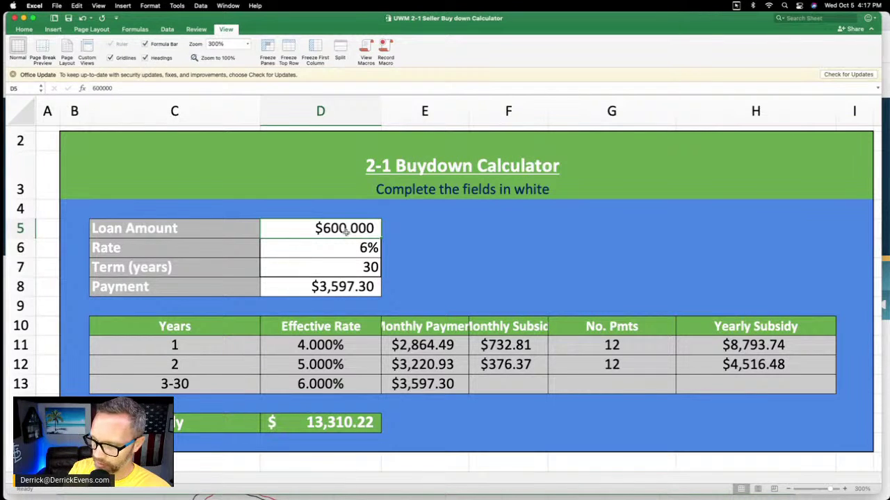
type("675000")
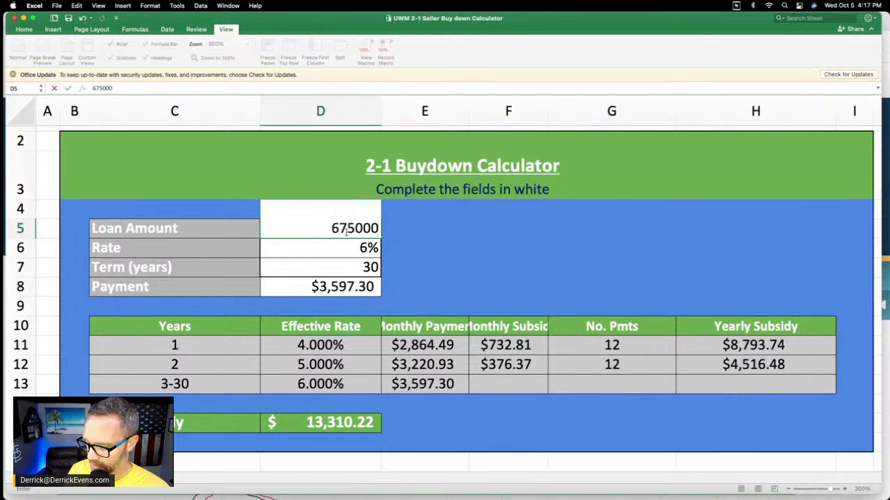
key("Return")
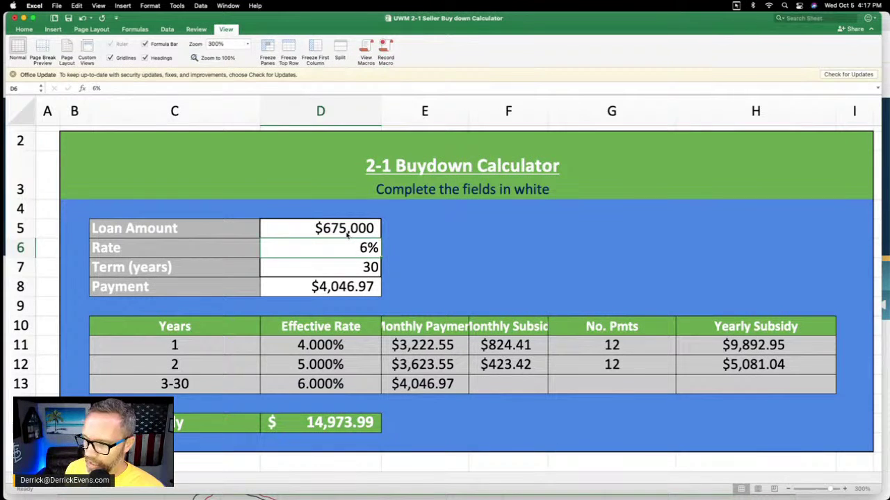
Examine the full loan payment and the effective rates for year 1, year 2 and years 3-30.
left_click(345, 290)
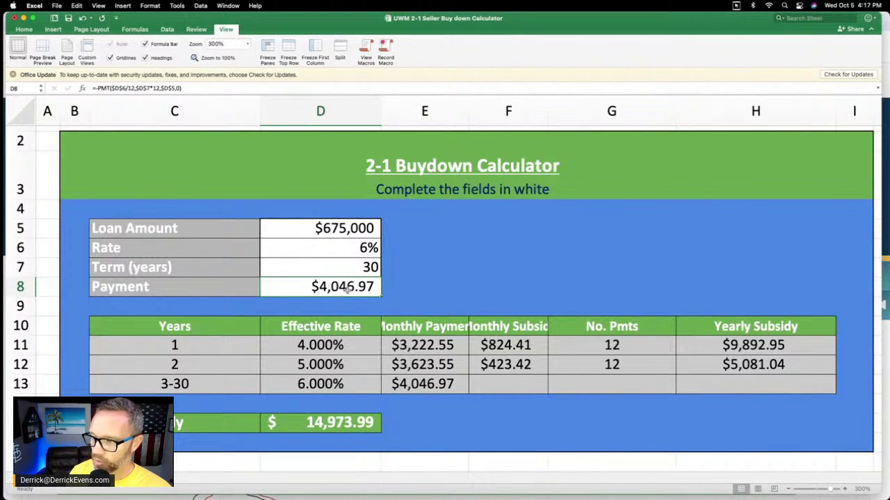
left_click(175, 345)
left_click(335, 346)
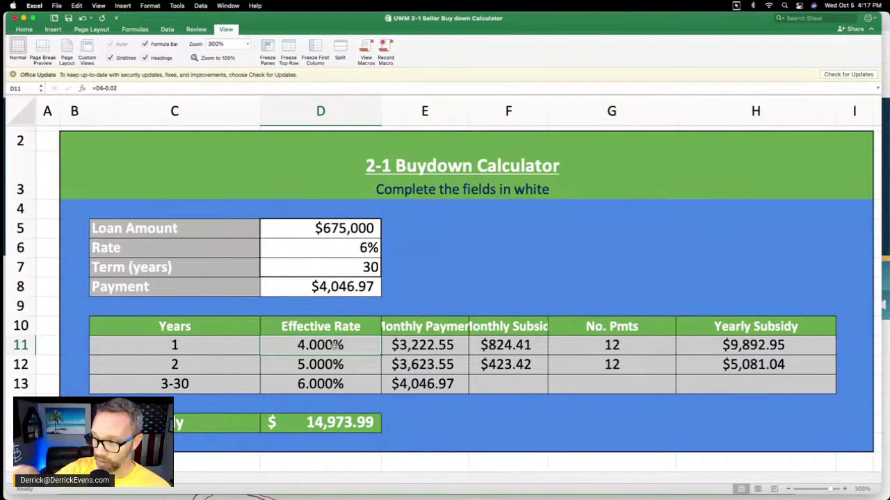
left_click(321, 368)
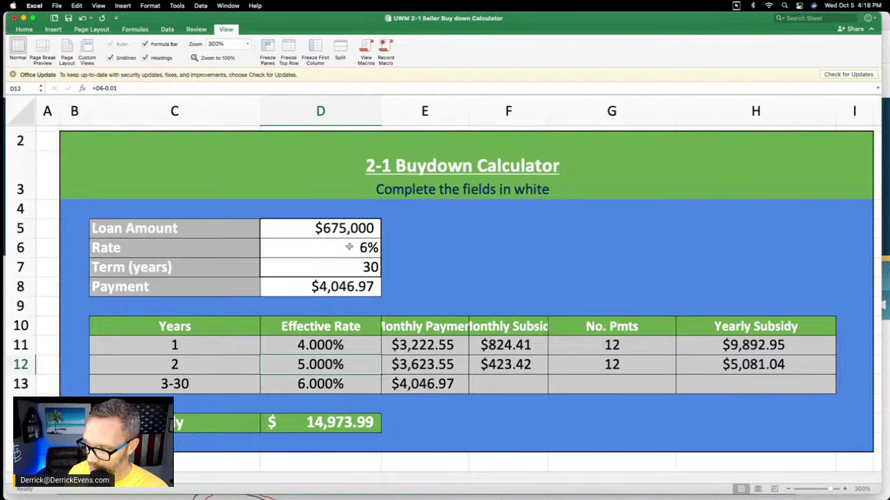
left_click(311, 386)
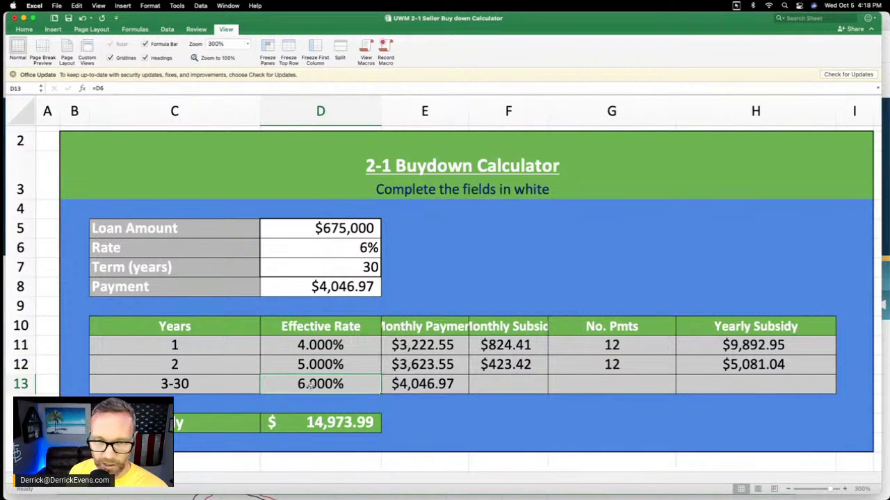
left_click(427, 390)
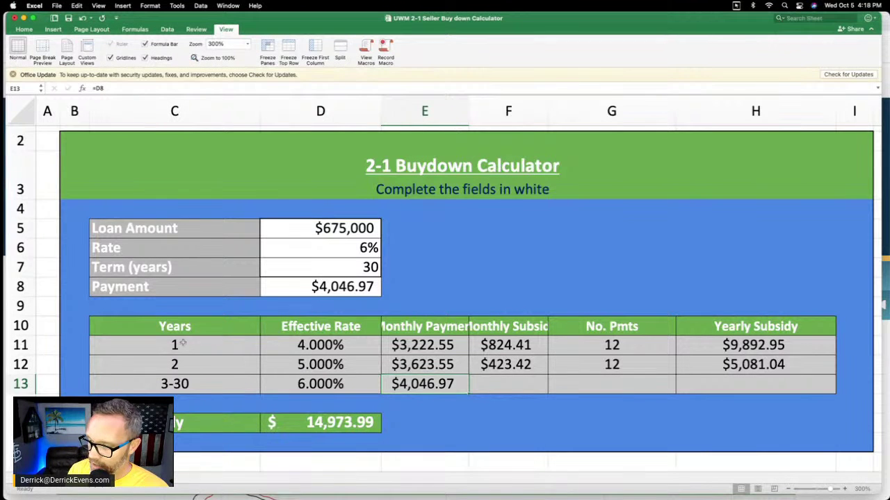
Examine the year 1 monthly payment and subsidy, the yearly subsidies for both years, and the total subsidy.
left_click(410, 346)
left_click(336, 346)
left_click(426, 349)
left_click(491, 345)
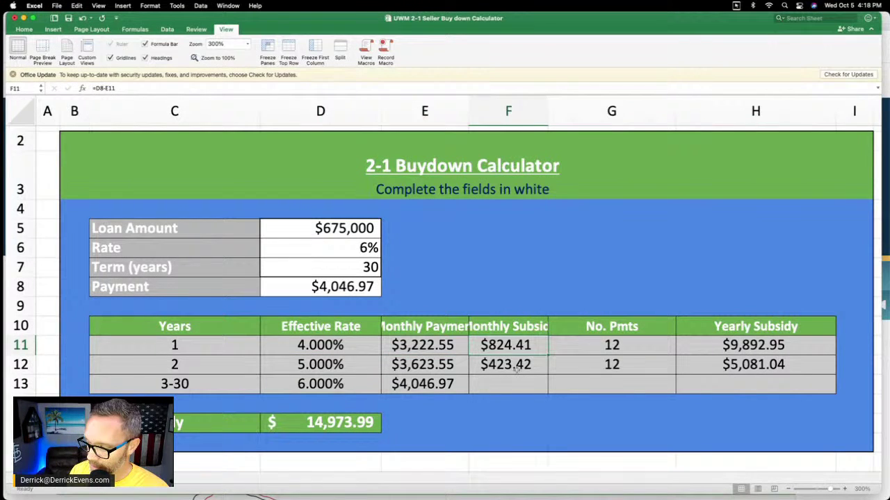
left_click(730, 345)
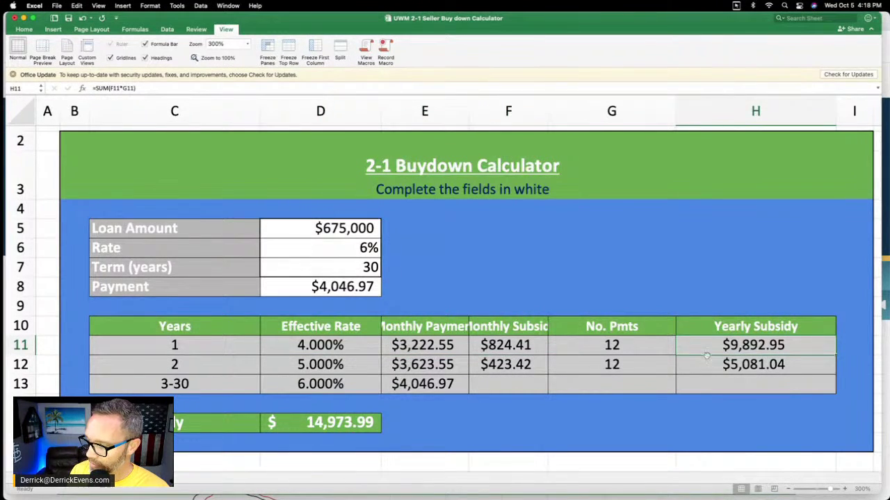
left_click_drag(709, 352, 707, 363)
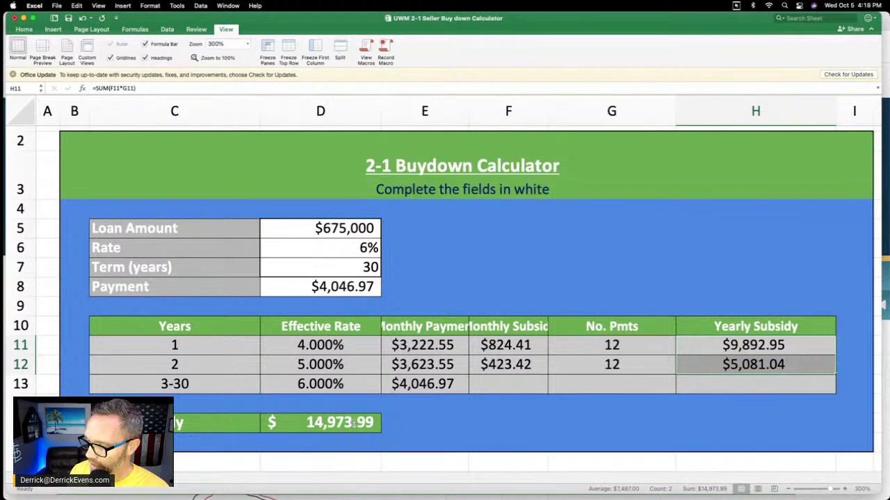
left_click(379, 423)
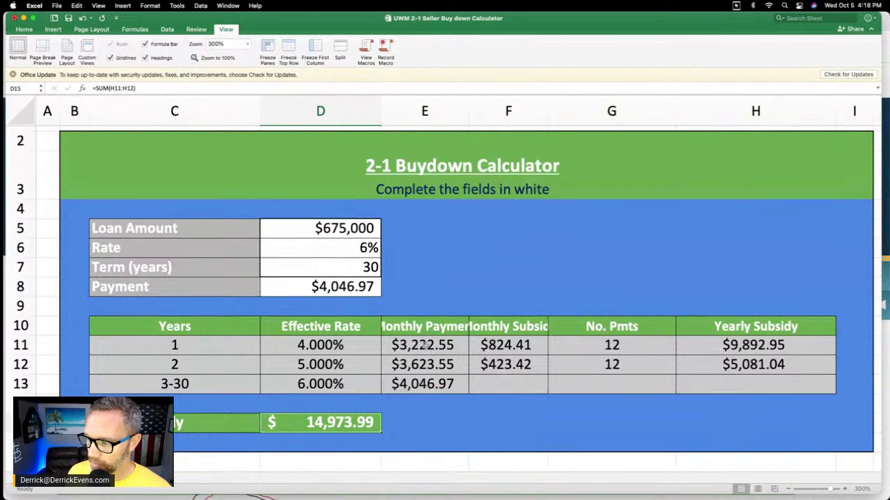
Compare the year 1 monthly subsidy and payment with the years 3-30 payment and the total subsidy.
left_click(507, 345)
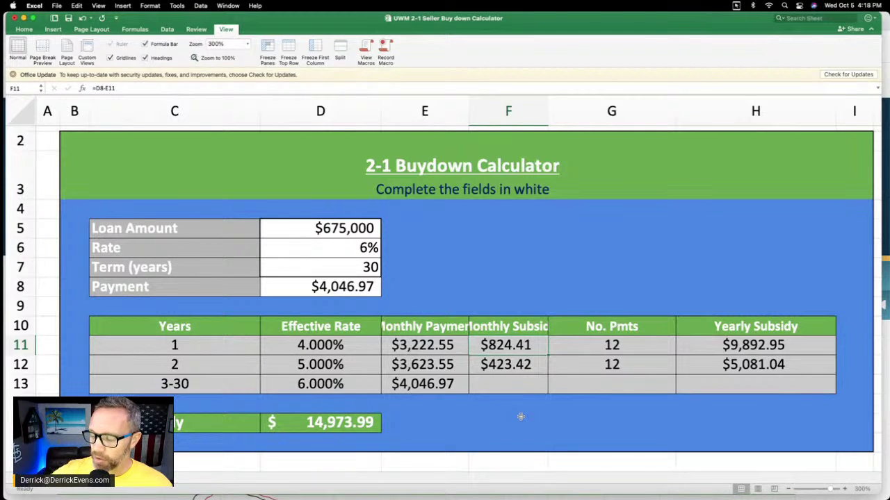
left_click(426, 384)
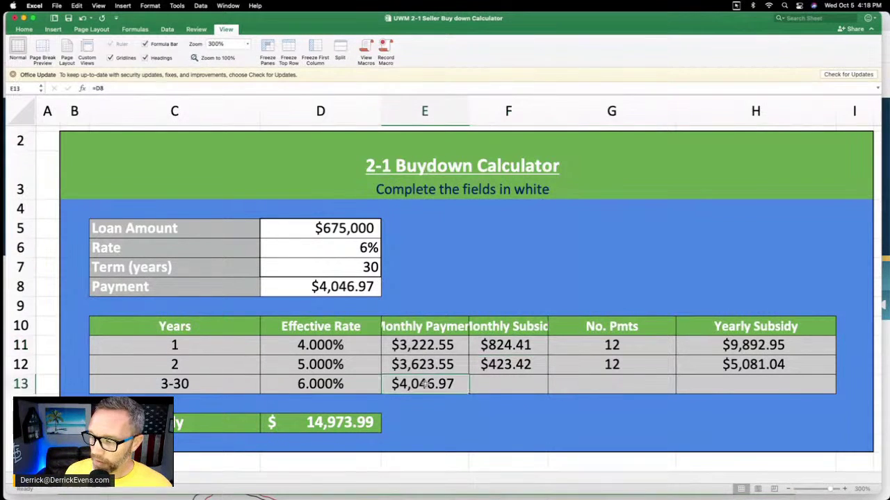
left_click(430, 346)
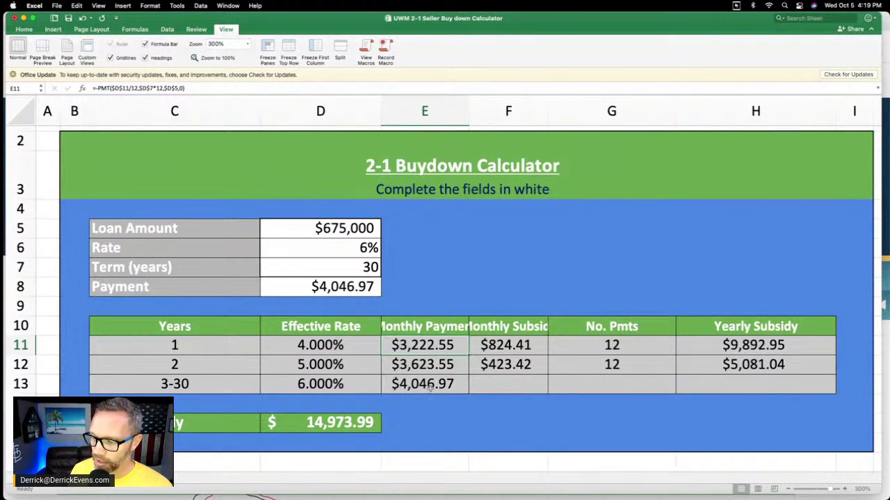
left_click(342, 426)
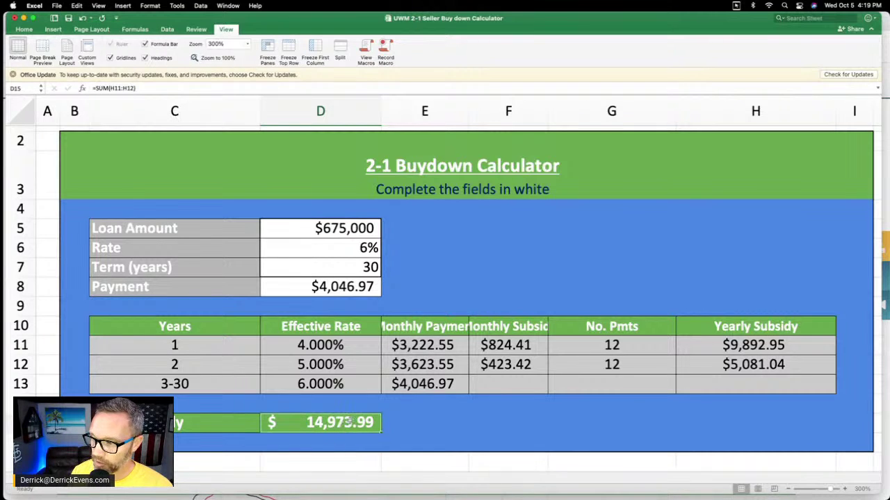
Try a loan amount of $660,000 and check the payment it gives.
left_click(342, 228)
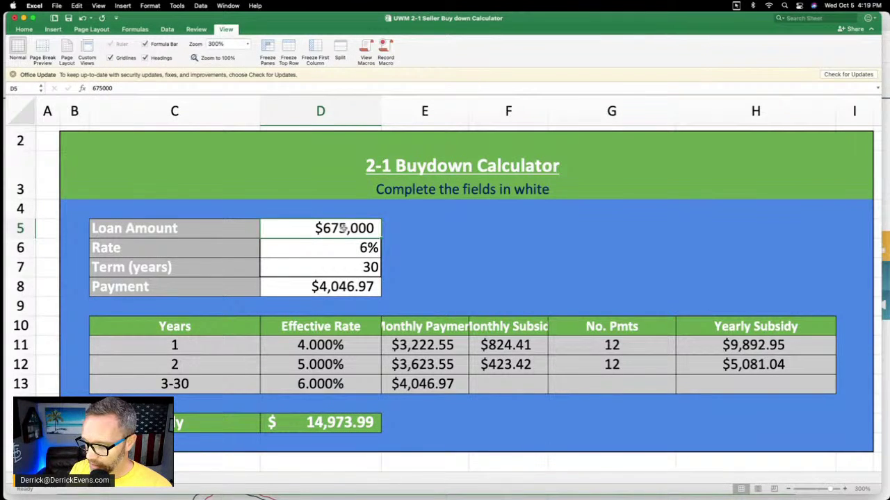
type("660000")
key("Tab")
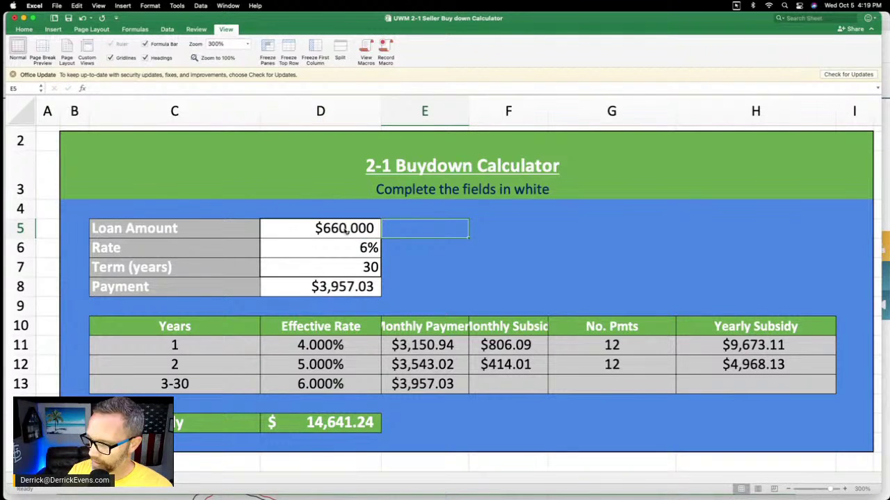
left_click(342, 288)
Return the loan amount to $675,000.
left_click(344, 230)
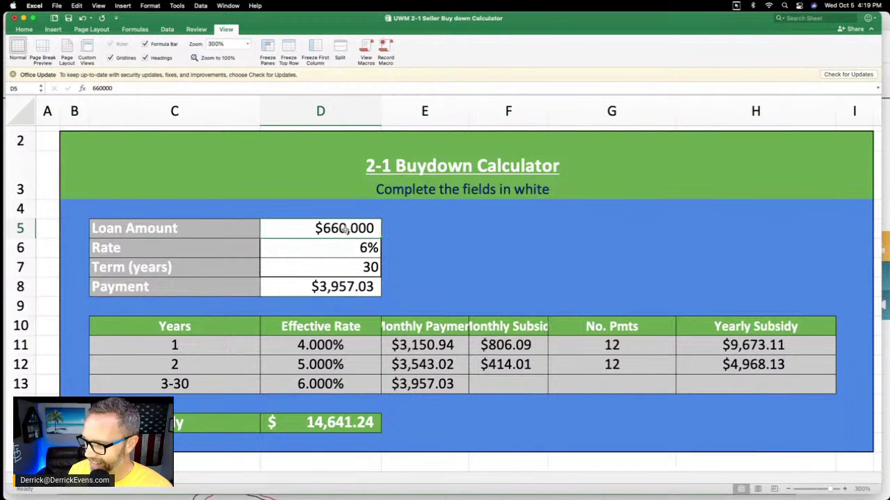
type("675000")
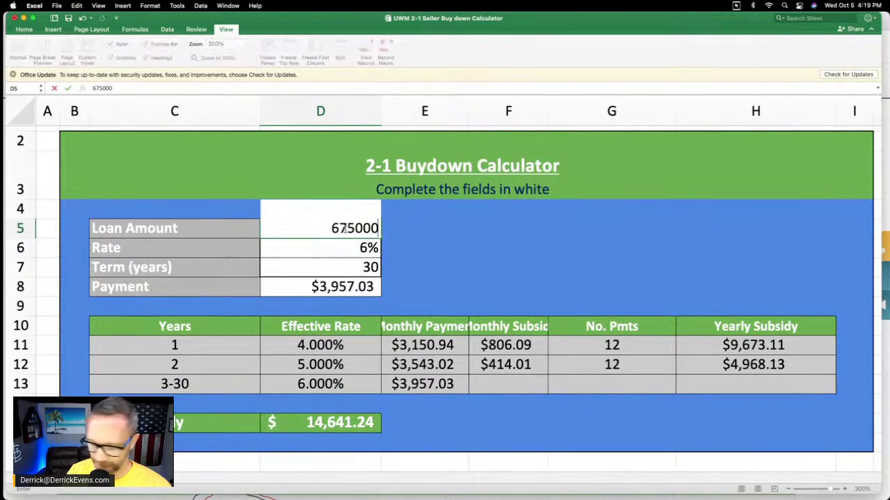
key("Tab")
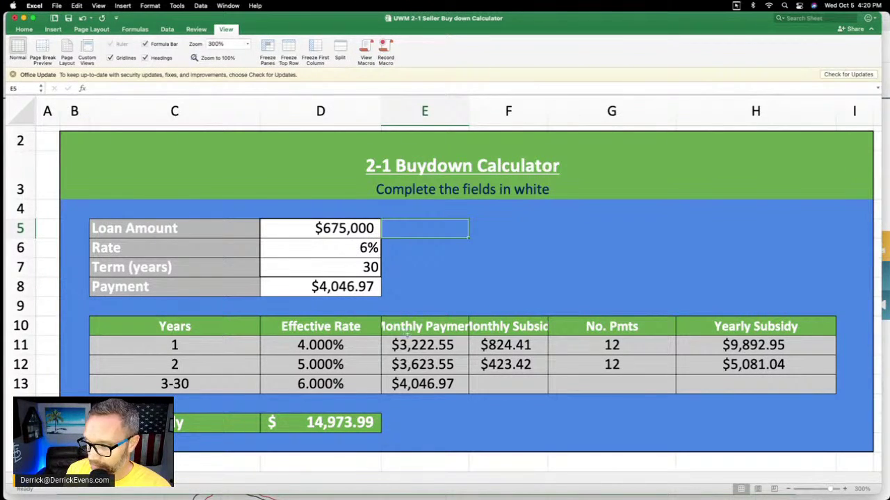
Review the loan amount and rate against the total subsidy and the year 1 payment and effective rate.
left_click(409, 348)
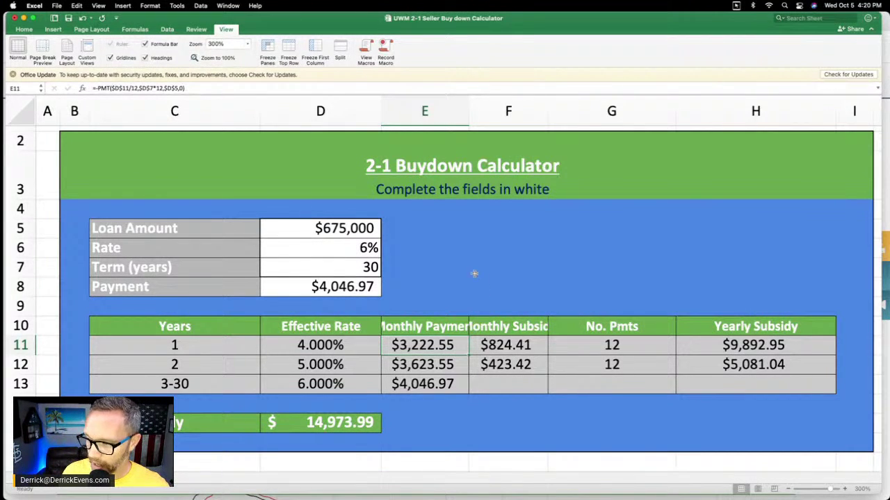
left_click(331, 233)
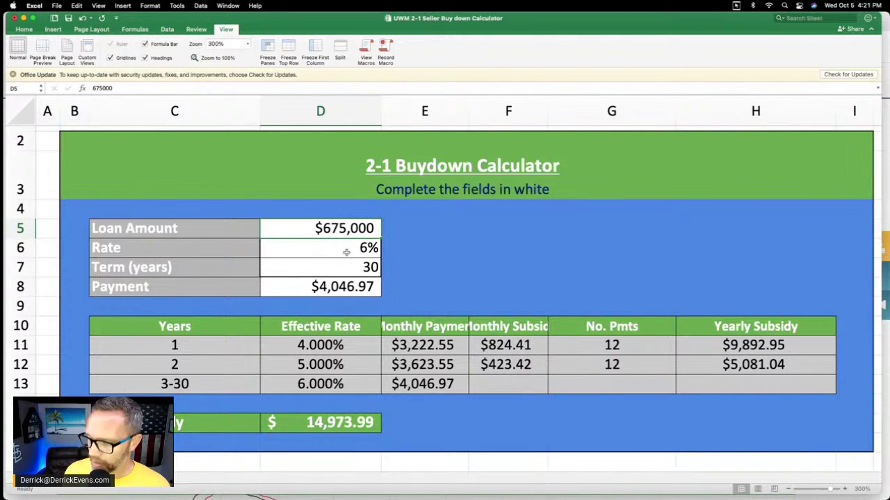
left_click(348, 248)
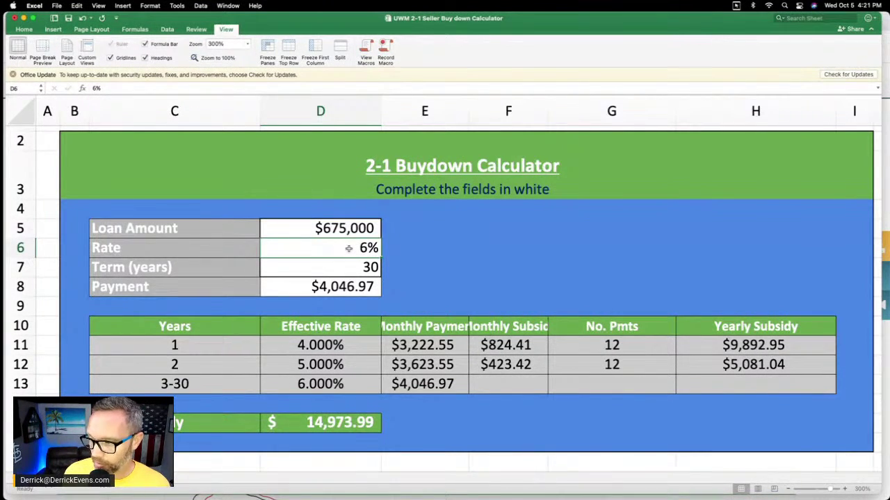
left_click(346, 230)
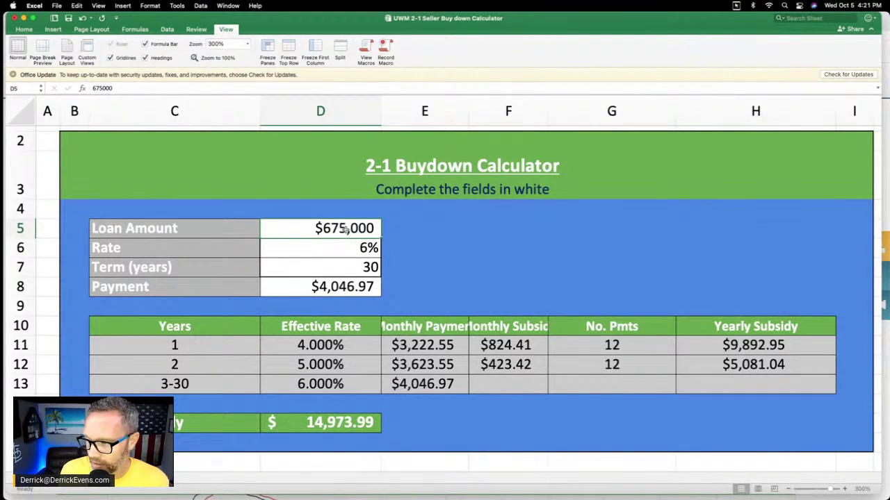
left_click(352, 423)
left_click(449, 343)
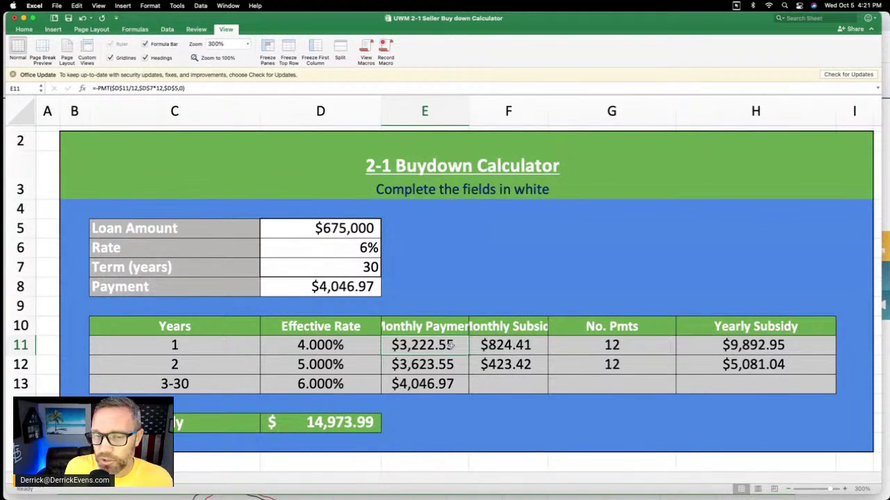
left_click(341, 230)
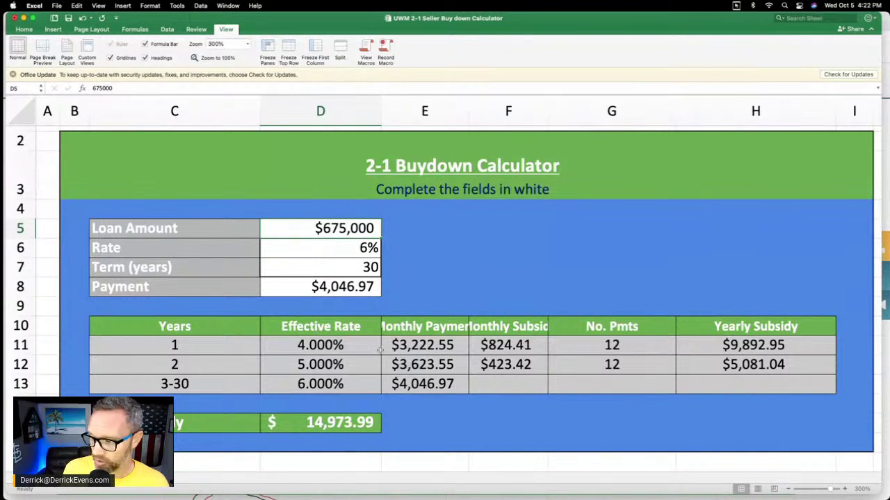
left_click(309, 345)
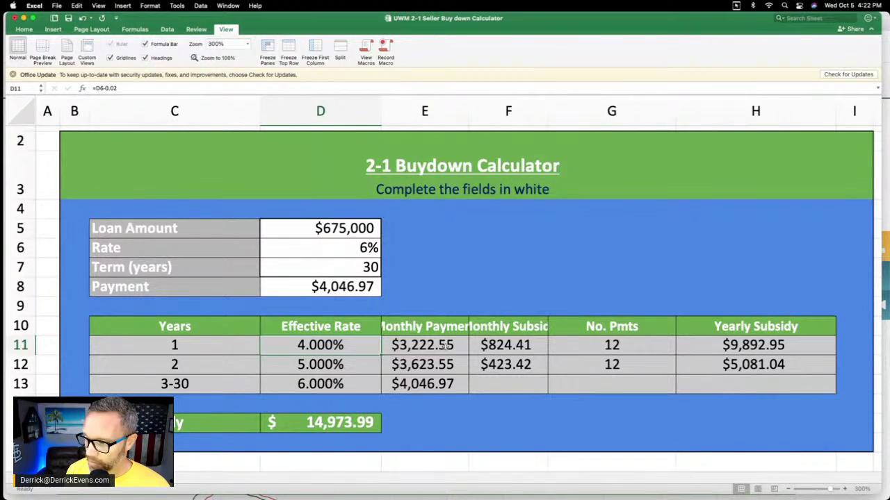
Add the note "SELLER DOES NEED TO PAY FOR ALL OF THIS" beside the total subsidy in E15.
left_click(401, 424)
type("SE")
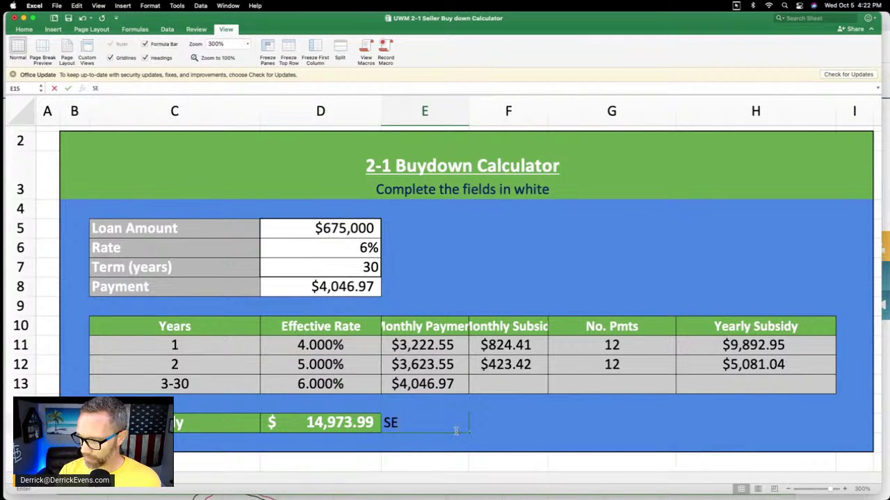
type("LLER DOES NEED")
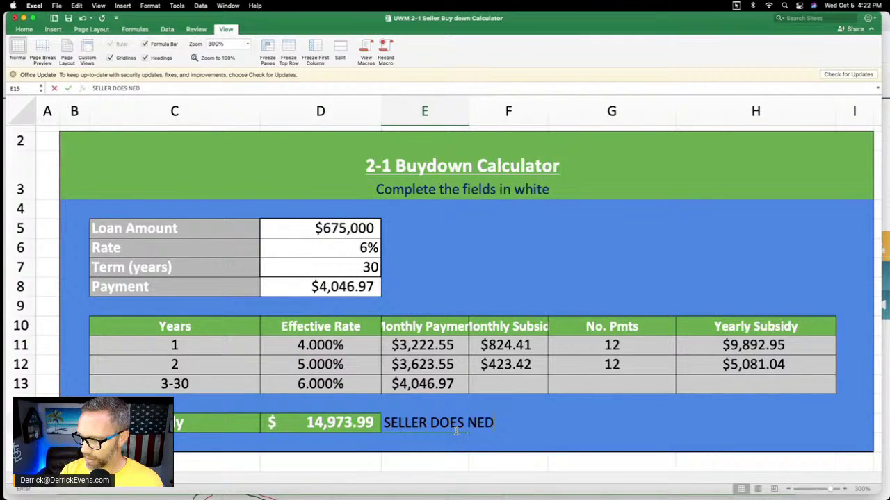
type(" TO PAY FOR ALL OF THIS")
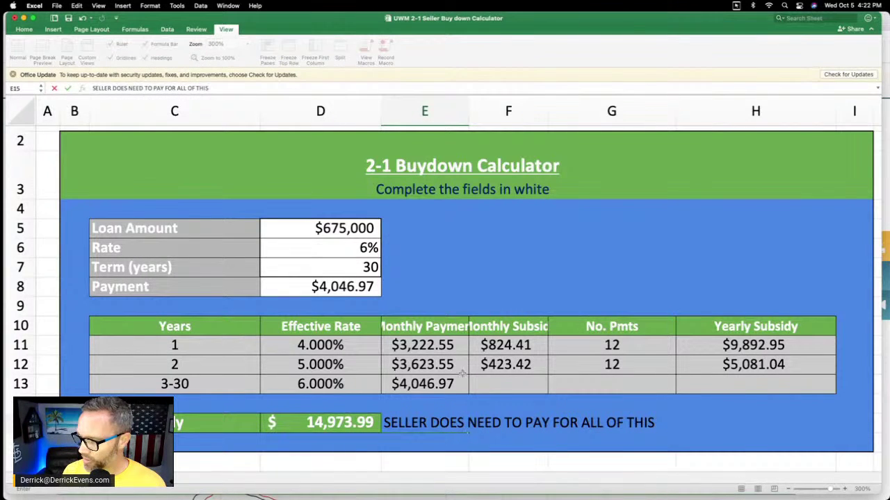
Add the note "2% max Concessions on Investment Properties" in F6, leaving E6 empty.
left_click(448, 250)
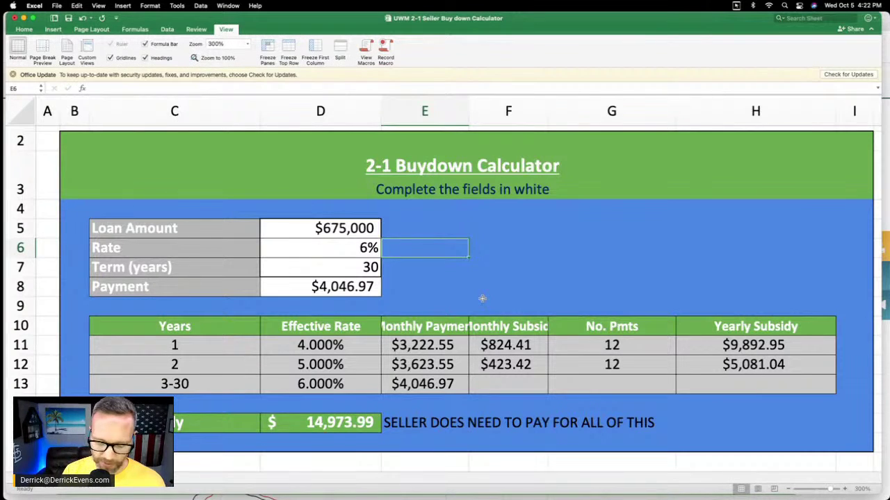
type("2%")
key("BackSpace")
key("BackSpace")
key("Tab")
type("2% max Concessions on Investment Properties")
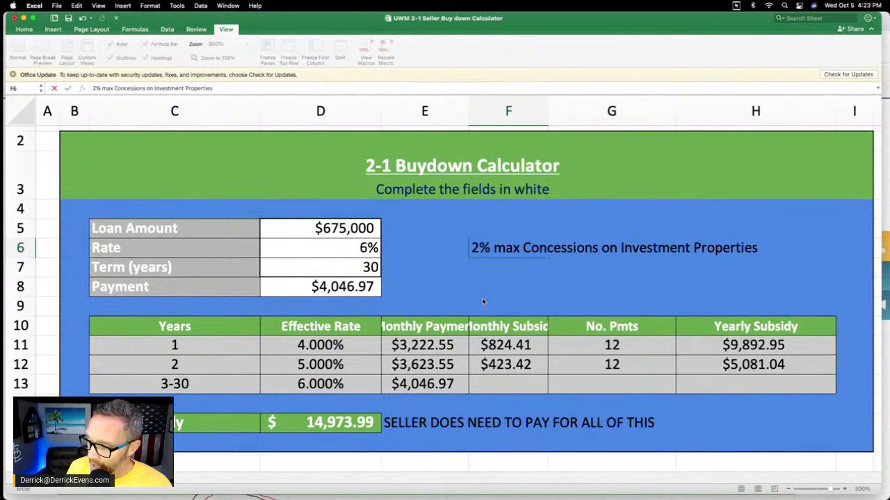
Review the total subsidy against the investment property concession limit, the seller note and the full payment.
left_click(331, 425)
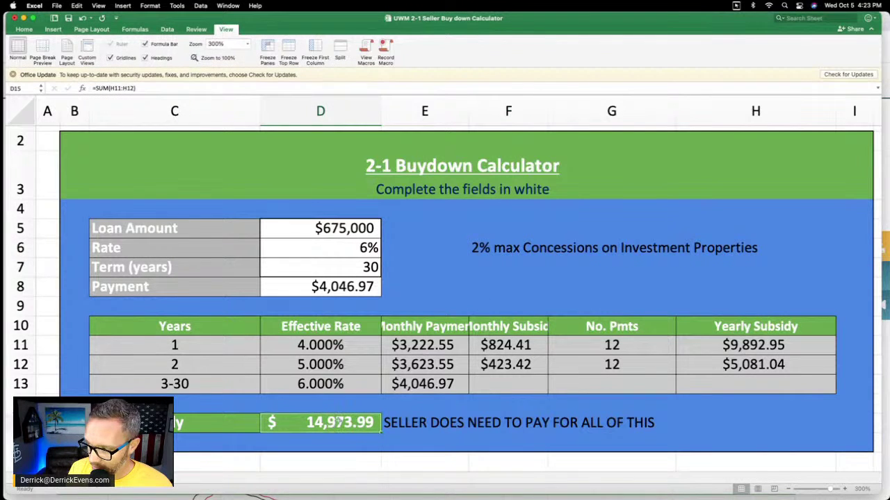
left_click(491, 250)
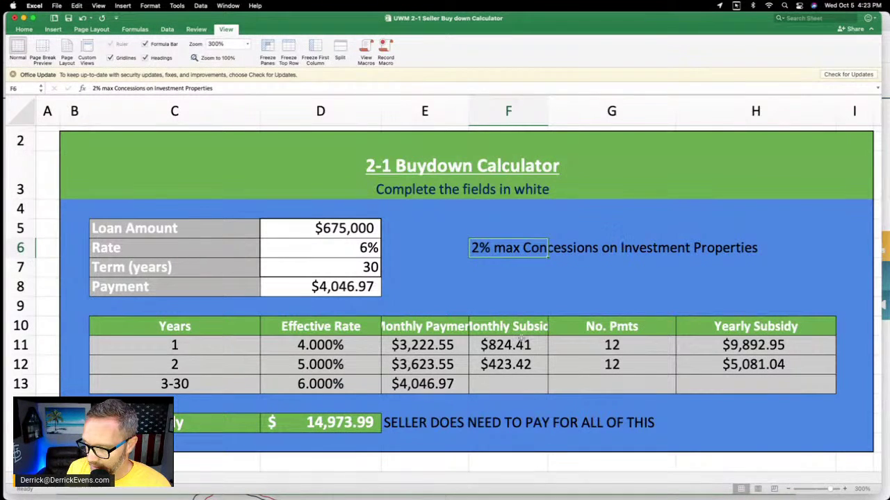
left_click(410, 419)
left_click(425, 260)
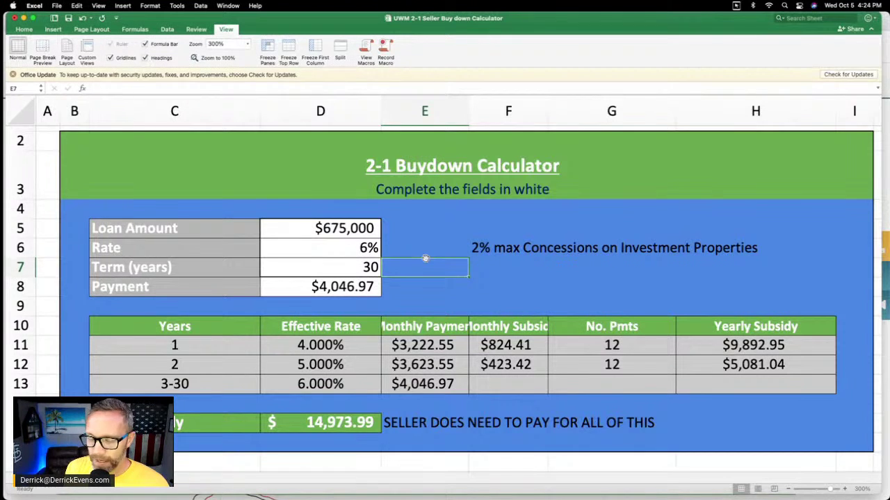
left_click(441, 236)
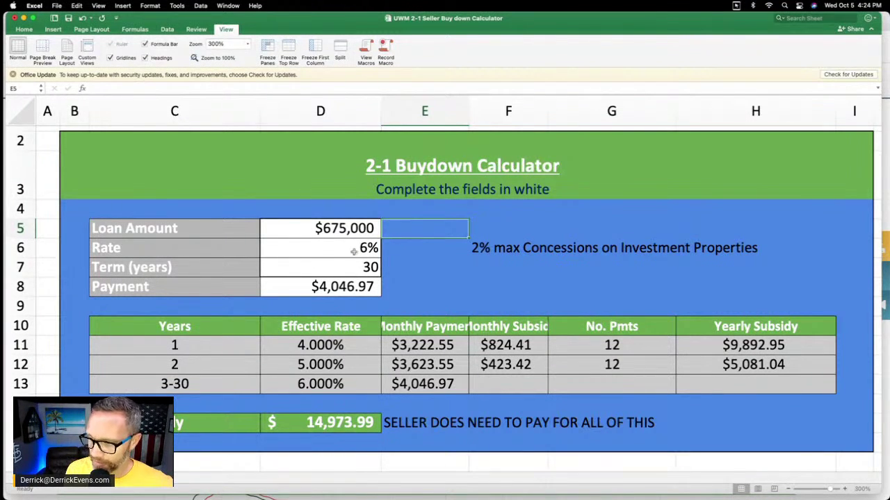
left_click(361, 287)
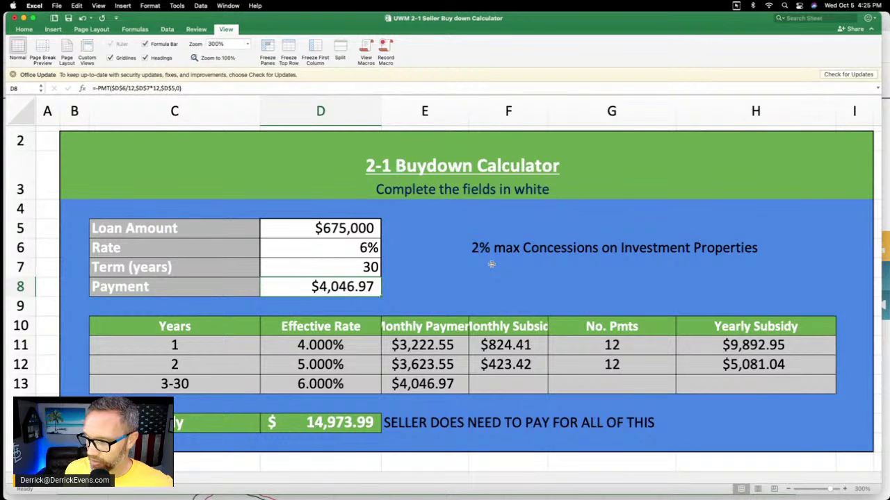
Try a loan amount of $750,000 in the calculator.
left_click(332, 224)
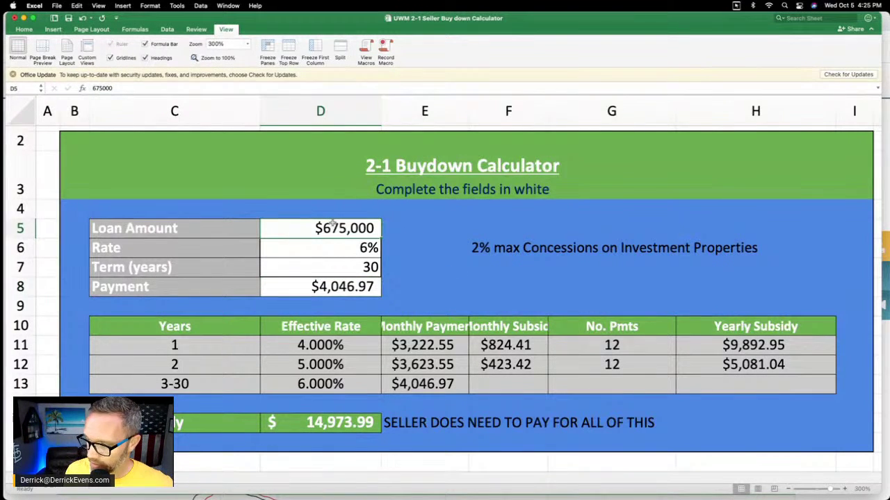
type("750000")
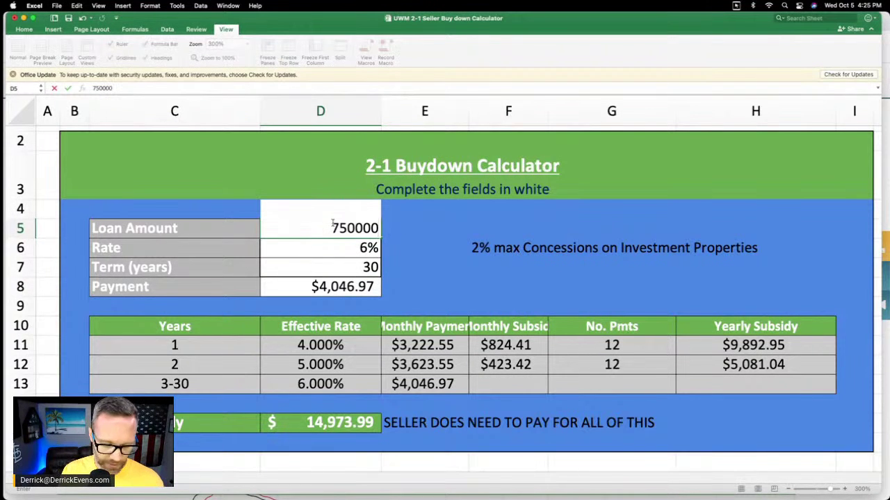
key("Tab")
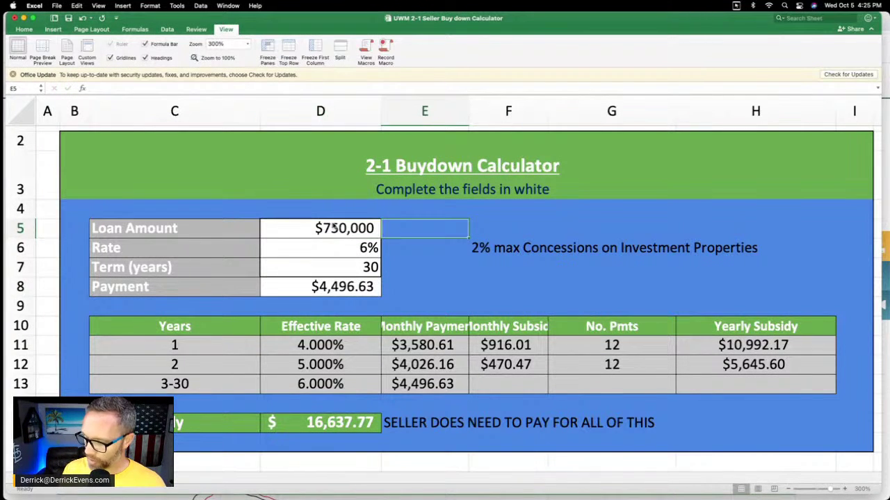
Try an interest rate of 5.5%, then replace it with 5.625%.
key("Return")
type("5.5")
key("Tab")
key("shift+Tab")
type("5.625")
key("Tab")
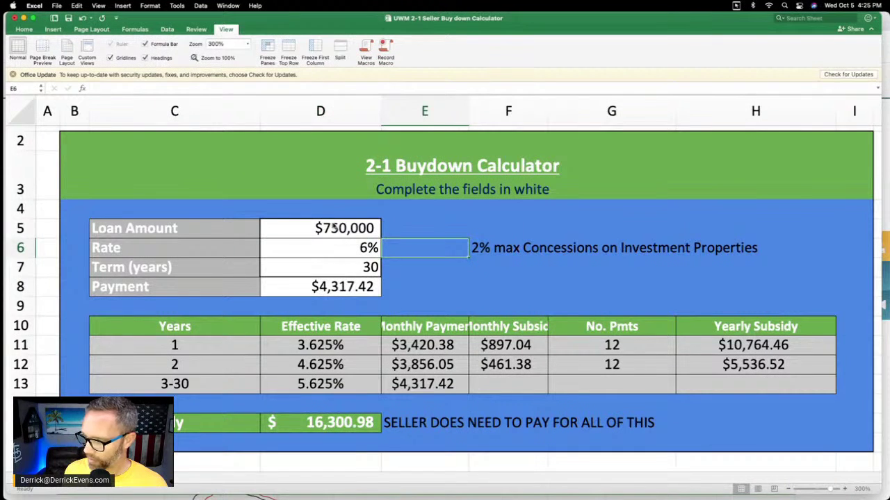
Try an interest rate of 5% for the $750,000 loan.
left_click(336, 246)
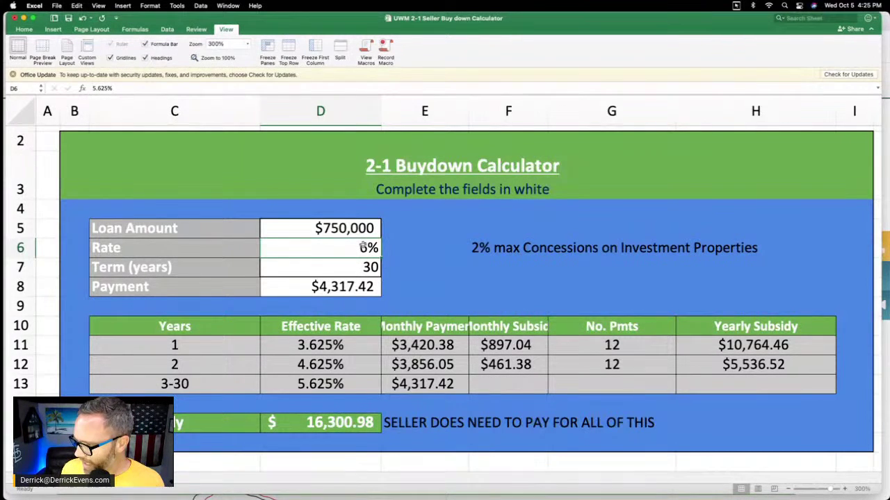
key("Right")
key("Left")
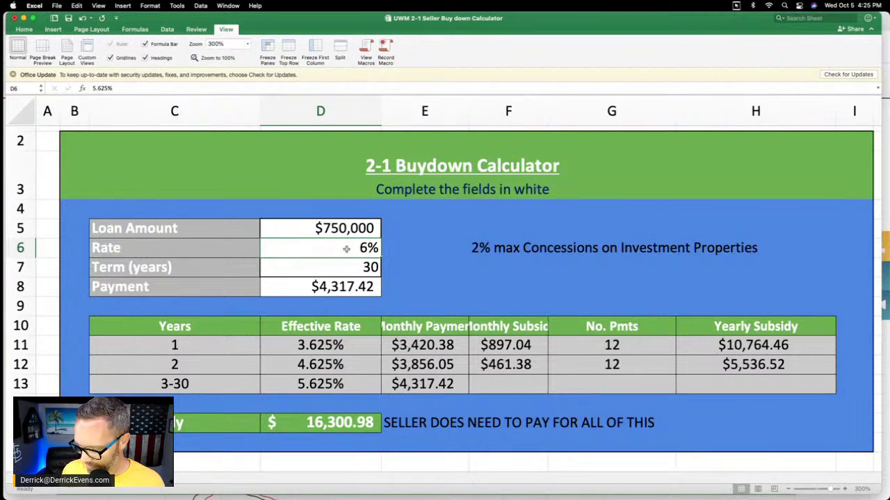
type("5")
key("Tab")
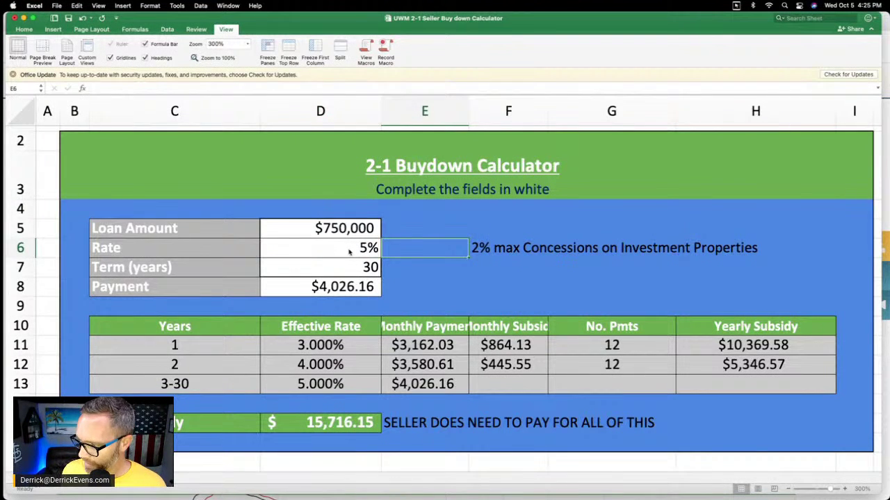
Review the rate, term, loan amount and payment formula for the $750,000 loan, along with the total subsidy.
left_click(356, 248)
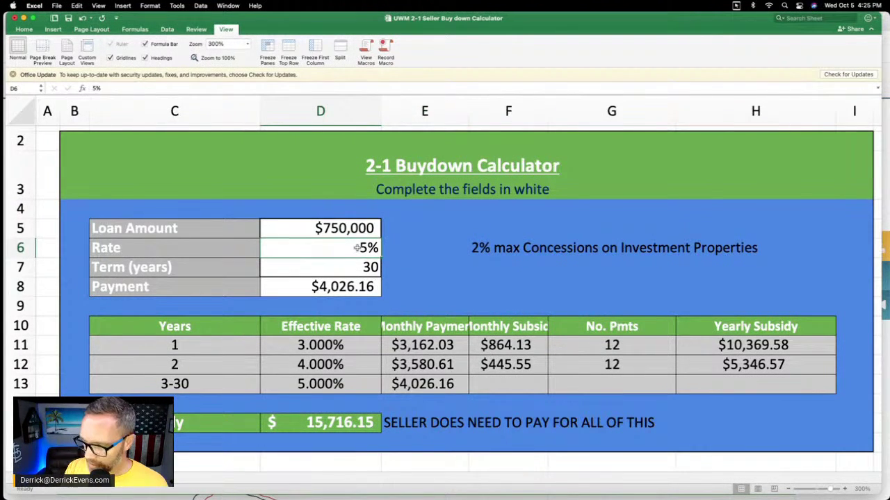
left_click(357, 266)
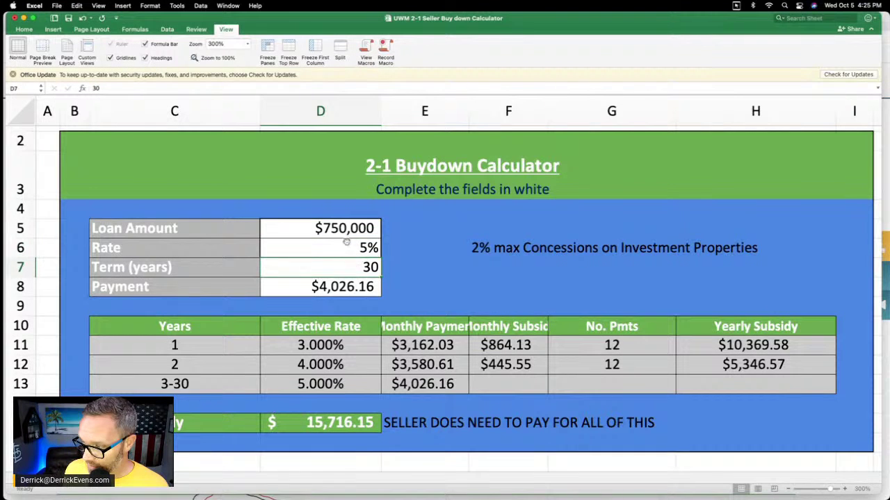
left_click(351, 287)
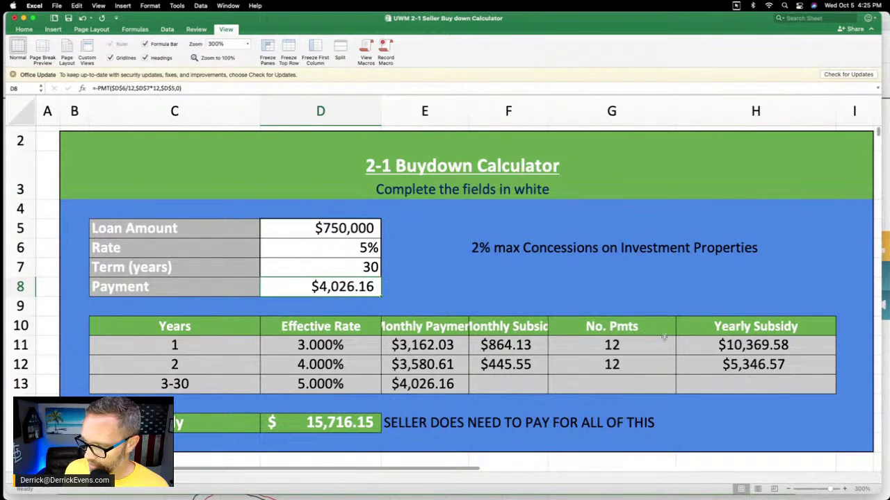
left_click(360, 227)
left_click(351, 247)
left_click(350, 269)
left_click(349, 285)
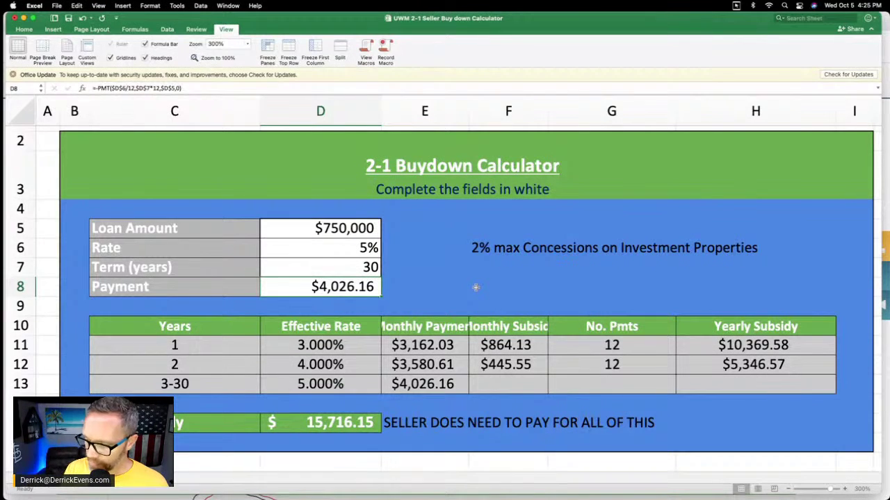
left_click(361, 421)
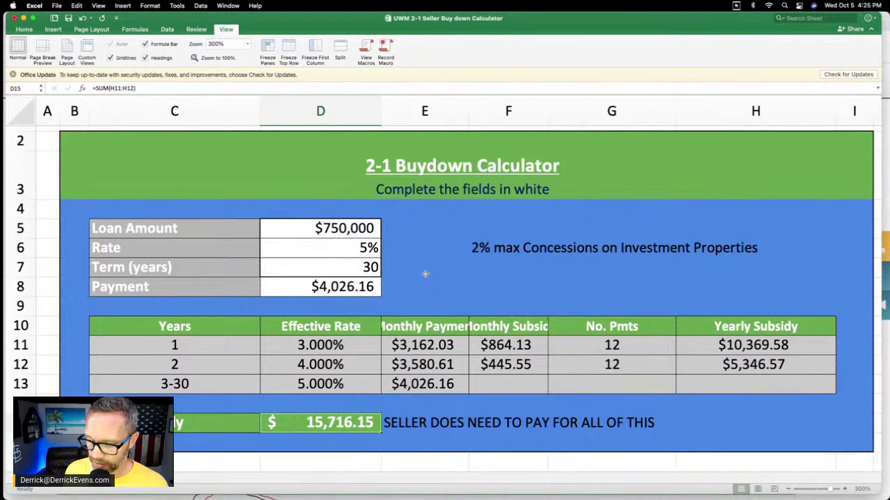
Add the note "VA/FHA/Conv all OK" in E4 above the loan inputs.
left_click(440, 212)
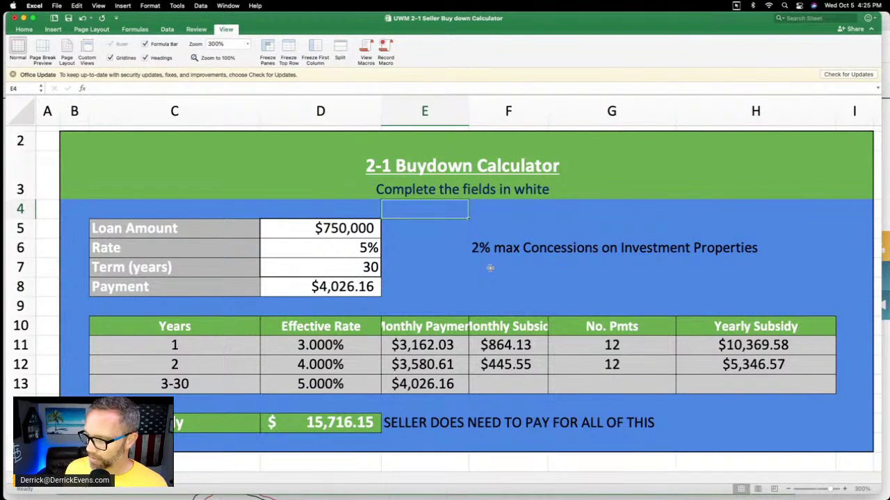
type("VA")
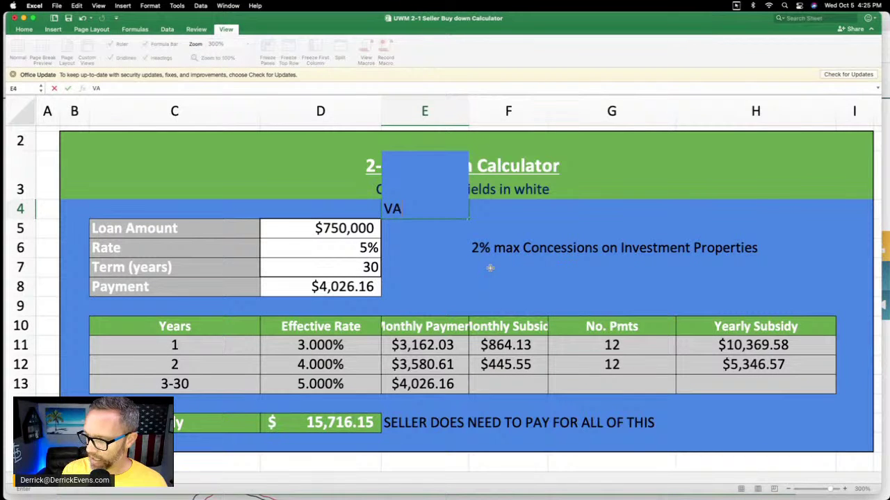
type("/FHA/")
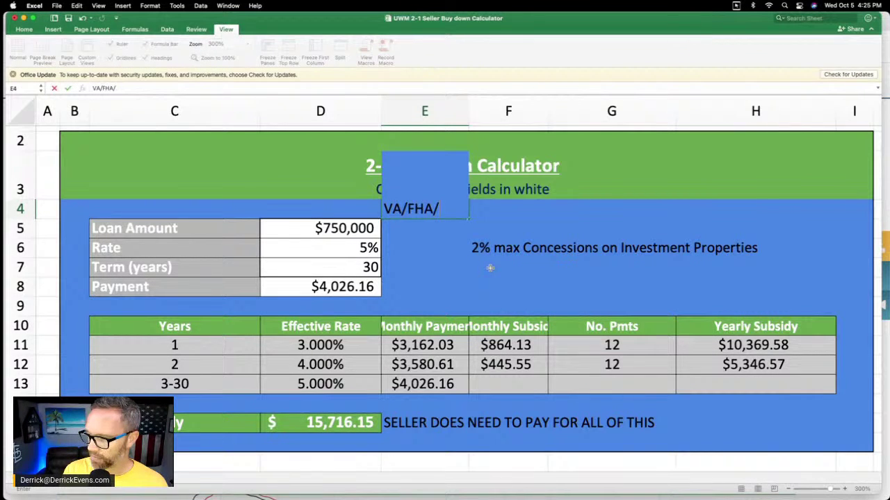
type("Conv all OK")
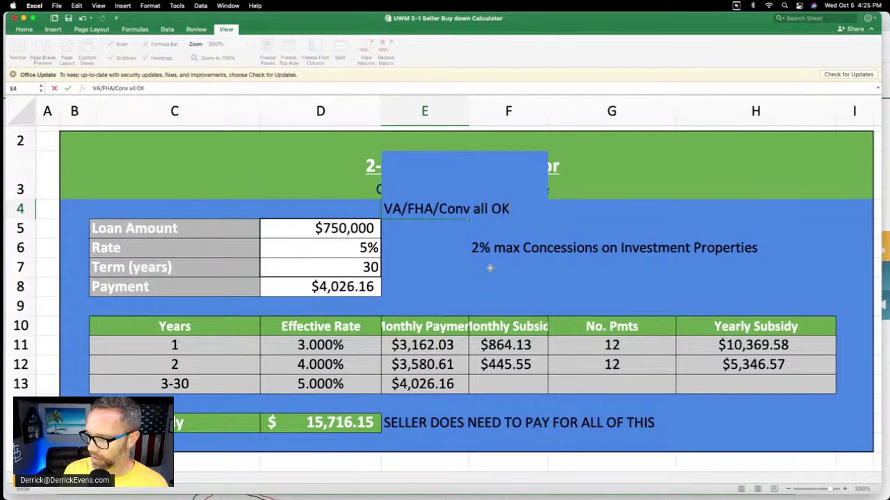
key("Return")
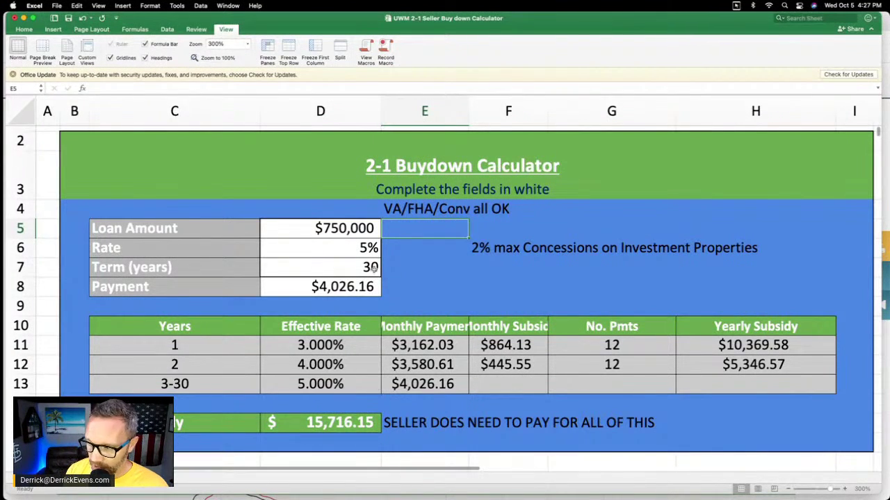
Return the loan amount to $675,000 and the rate to 6%.
left_click(342, 230)
type("675000")
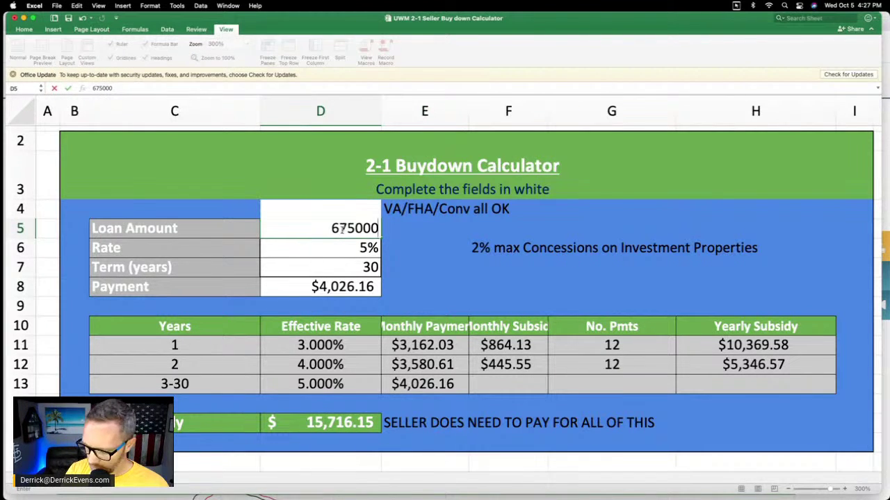
key("Return")
type("6")
key("Return")
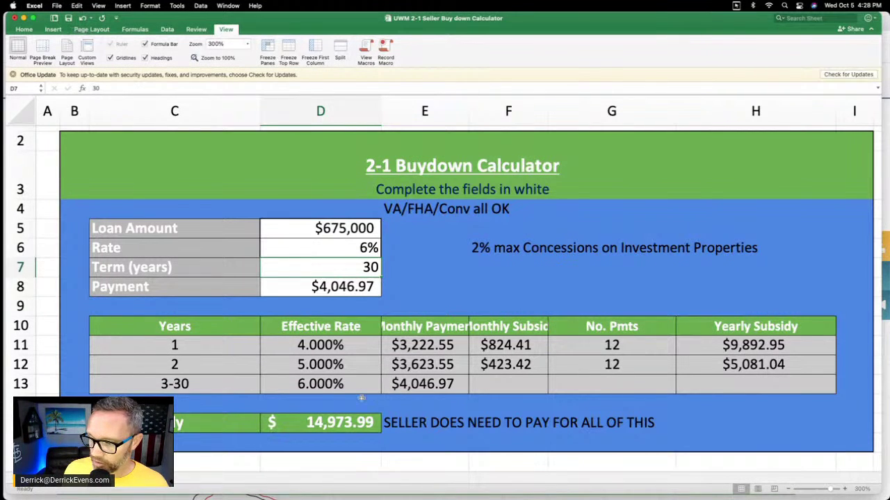
Compare the loan's rate with the effective rates for year 1, year 2 and years 3-30.
left_click(338, 387)
left_click(345, 252)
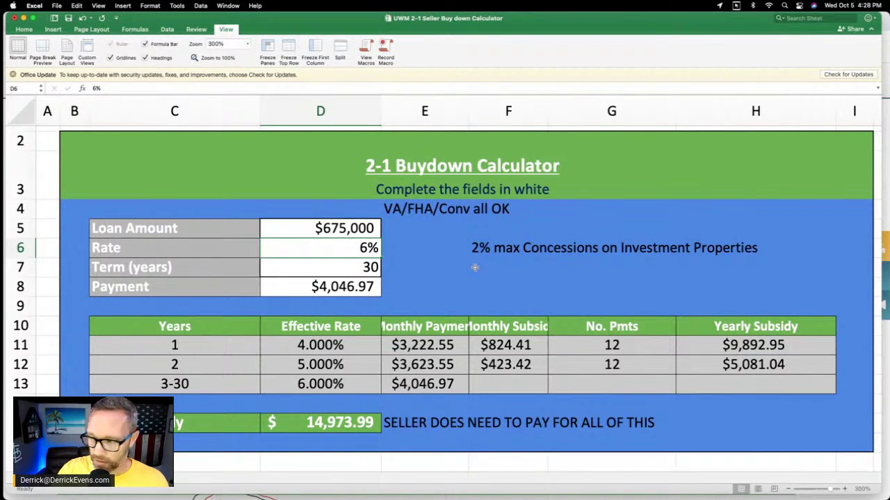
left_click(338, 385)
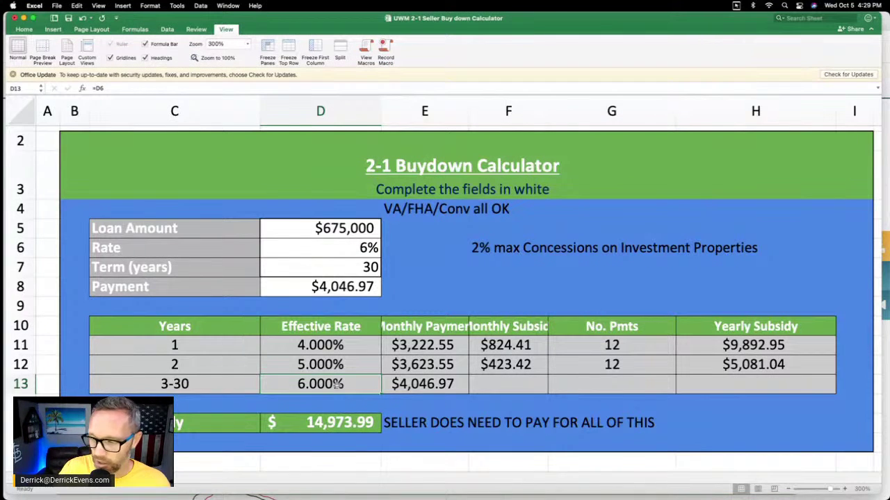
left_click(331, 346)
left_click(329, 364)
left_click(329, 384)
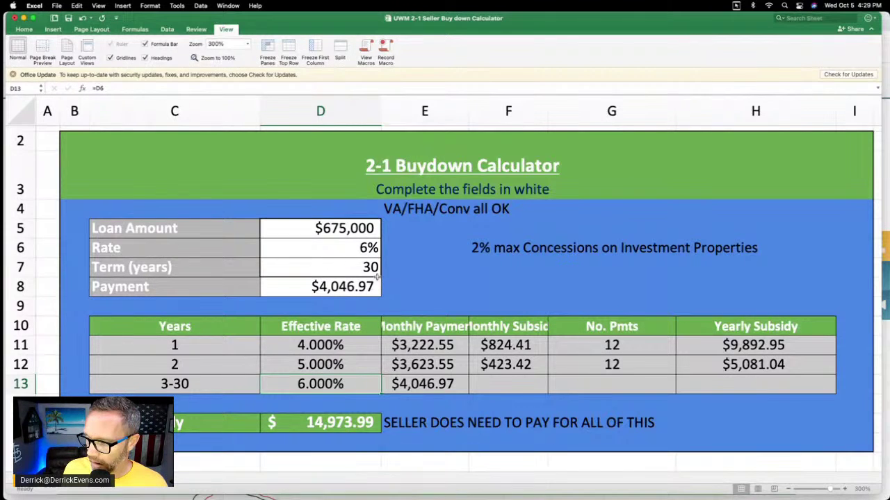
Review the notes on investment property concessions, the seller paying the subsidy and the eligible loan types.
left_click(484, 253)
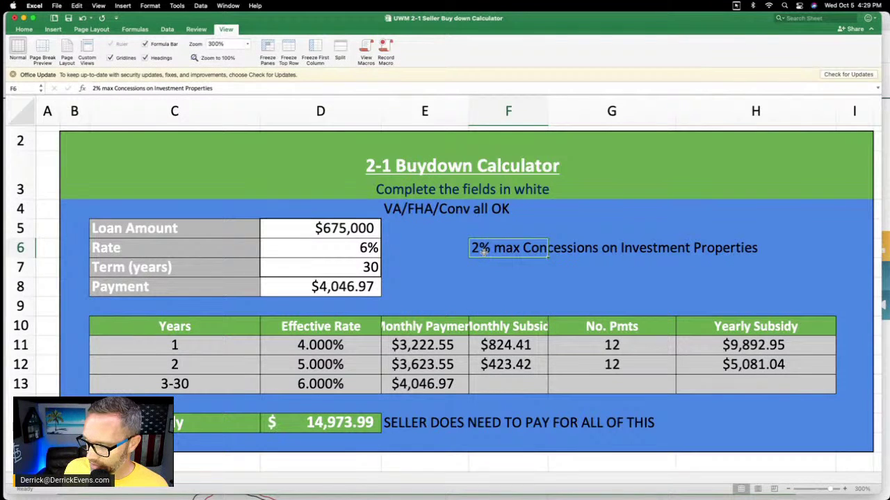
left_click(417, 424)
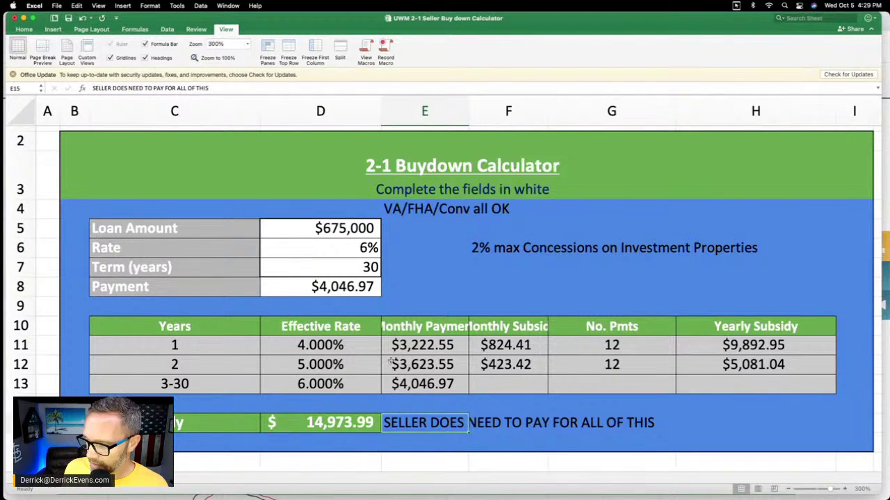
left_click(422, 209)
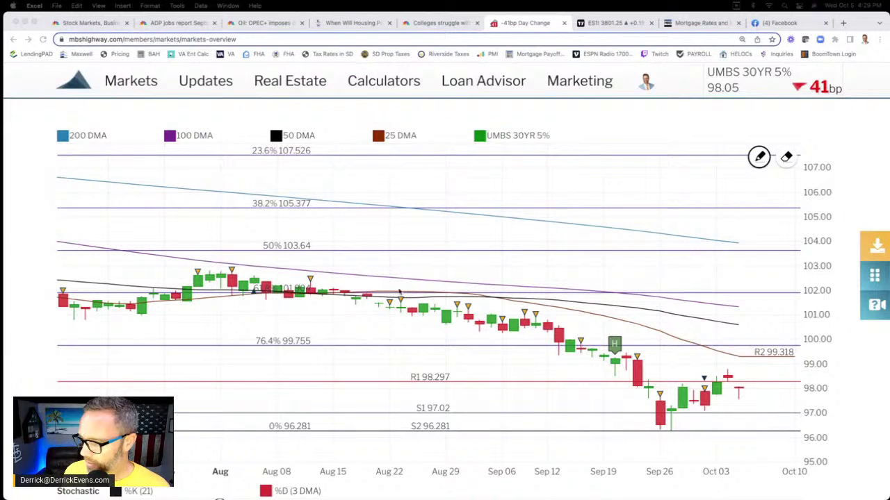
Draw two rising trend lines as a channel around the candles from Sep 26 onward and mark the latest price move with short vertical lines.
left_click(669, 431)
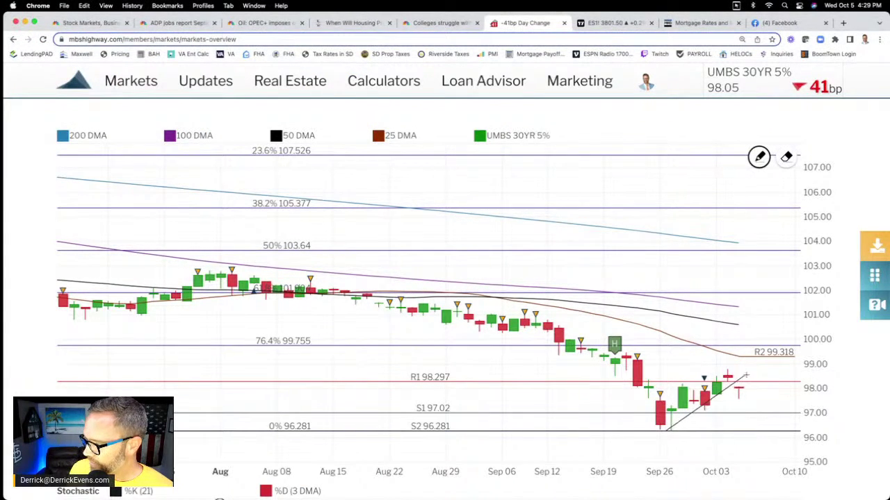
left_click(751, 375)
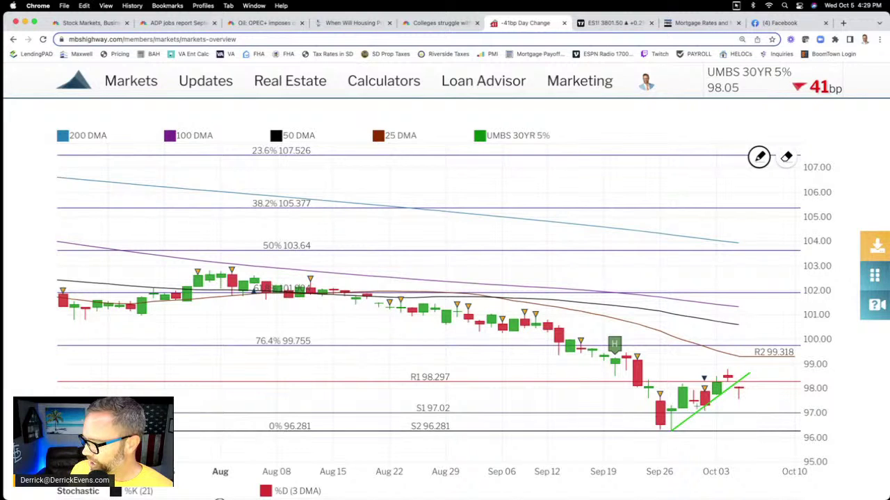
left_click(653, 405)
left_click(727, 358)
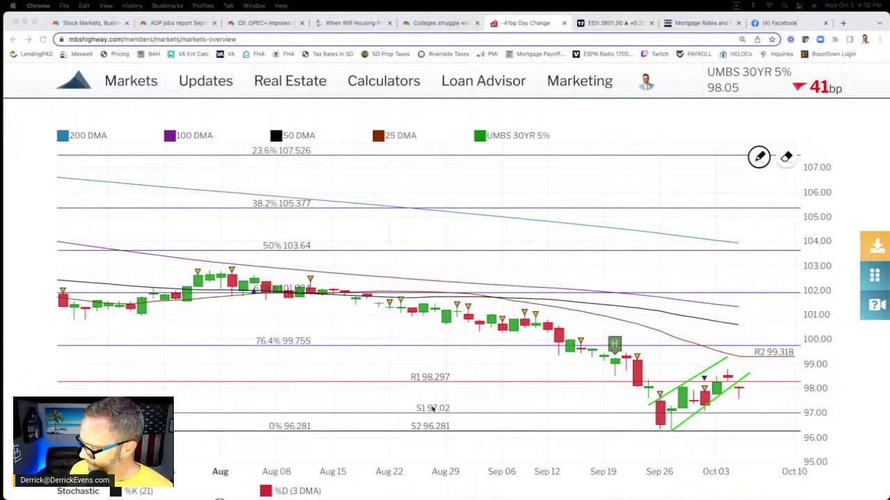
left_click(740, 396)
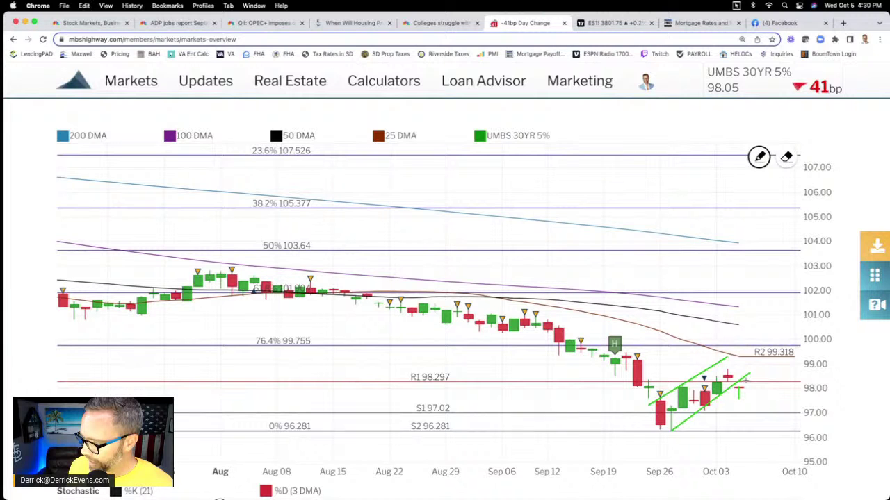
scroll(746, 379, "up", 1)
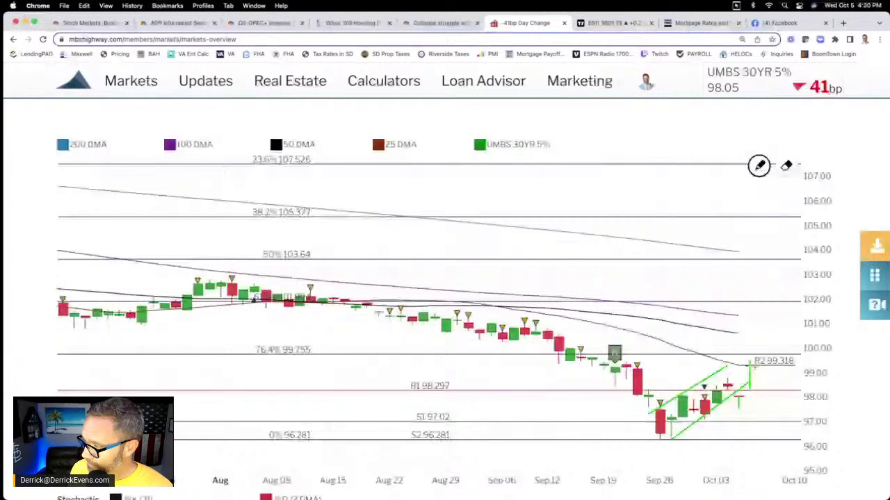
Switch to the Mortgage News Daily rates page and highlight today's 30-year FHA, VA, jumbo and fixed rates for comparison.
left_click(699, 23)
scroll(114, 285, "down", 2)
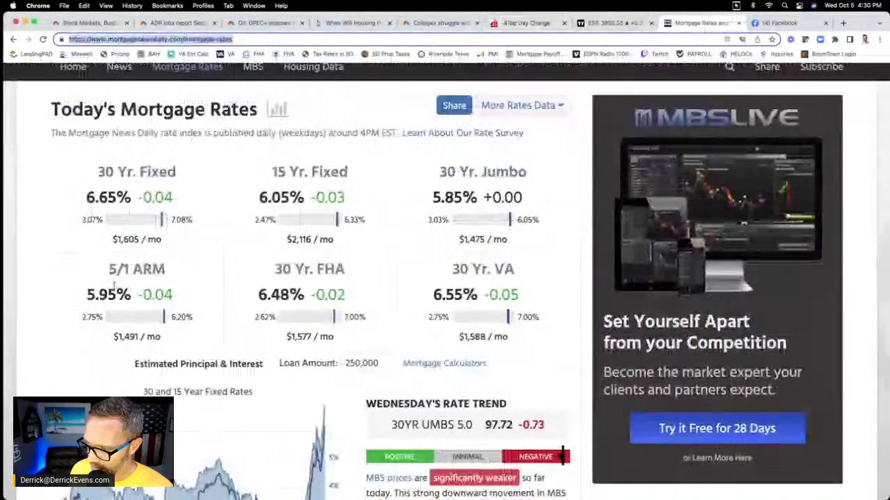
left_click_drag(257, 293, 306, 293)
left_click_drag(432, 293, 498, 293)
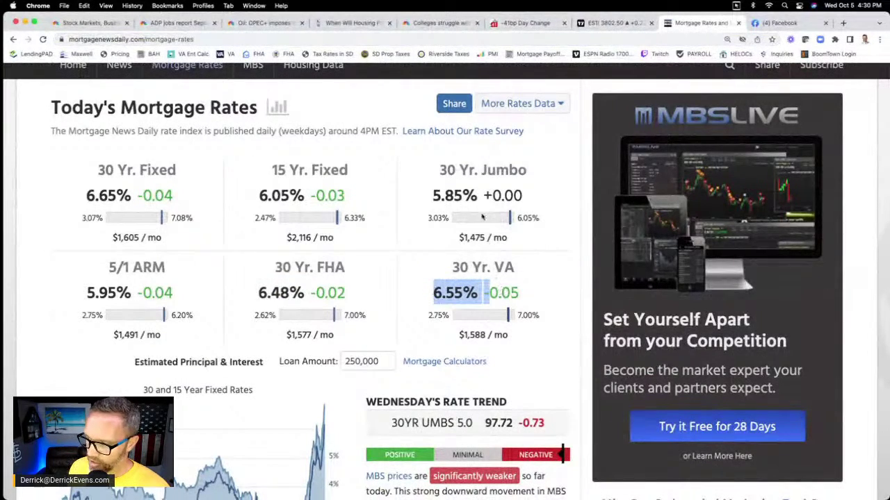
left_click_drag(433, 195, 462, 195)
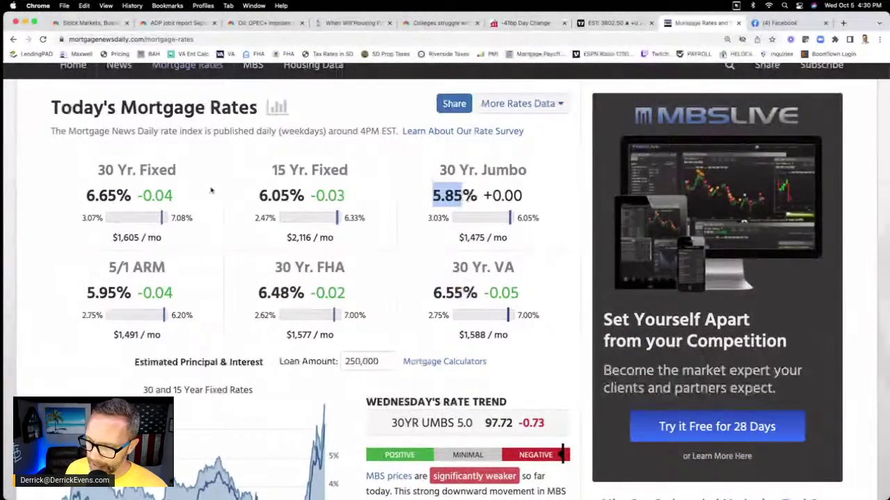
left_click_drag(85, 195, 172, 197)
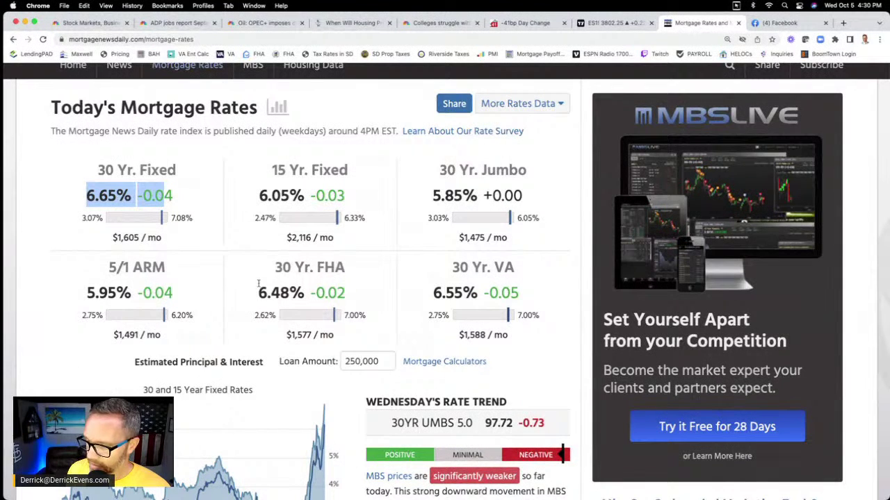
left_click_drag(258, 291, 316, 292)
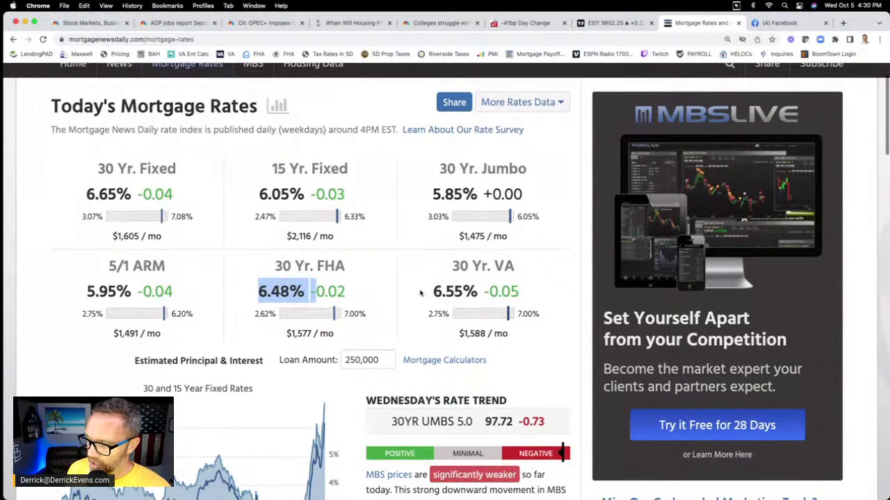
left_click_drag(432, 291, 464, 290)
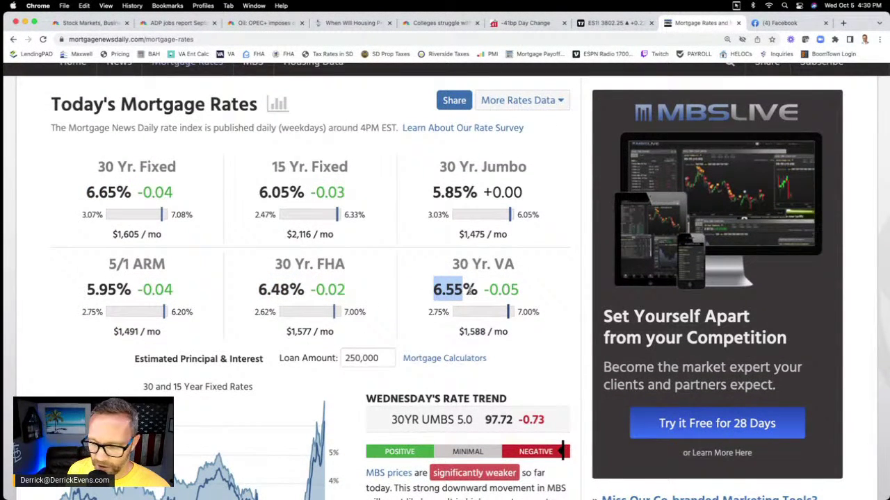